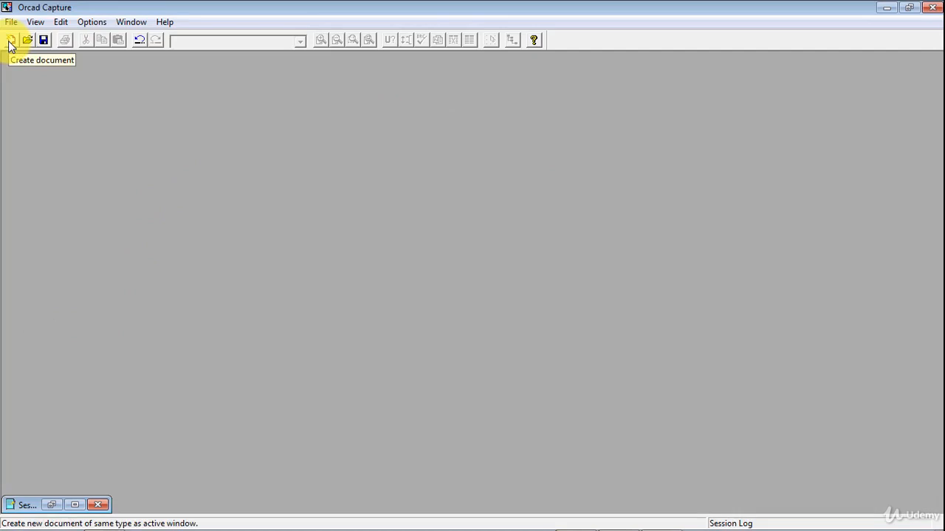
Create a new Analog or Mixed A/D project named TEST2.
click(10, 41)
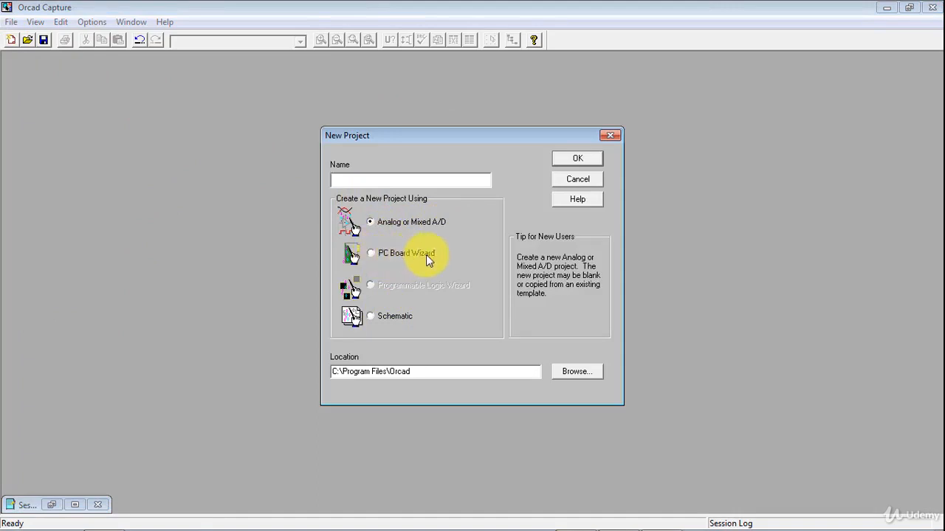
click(375, 318)
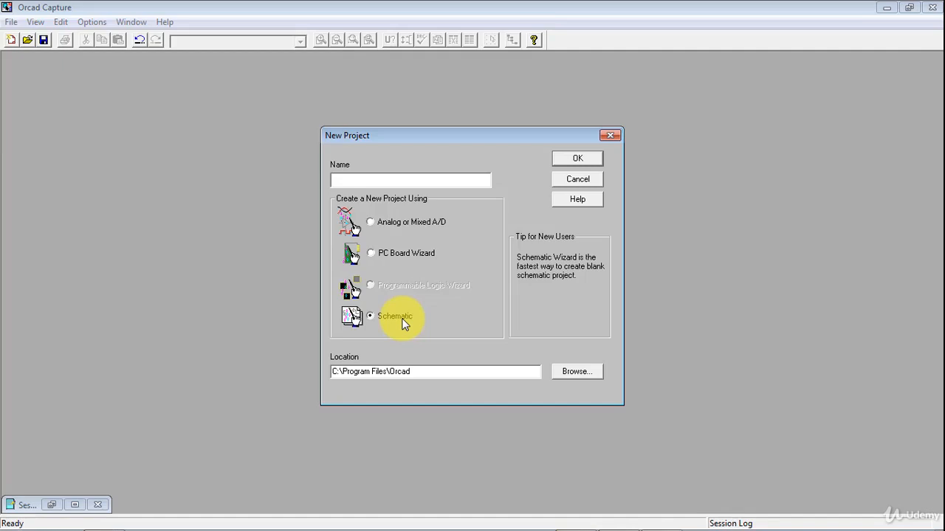
click(391, 229)
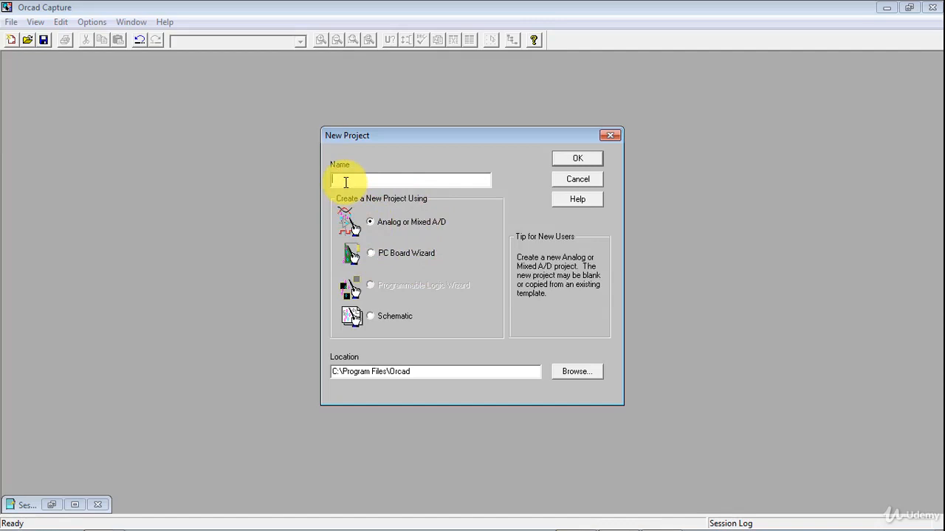
text(TEST2)
click(570, 161)
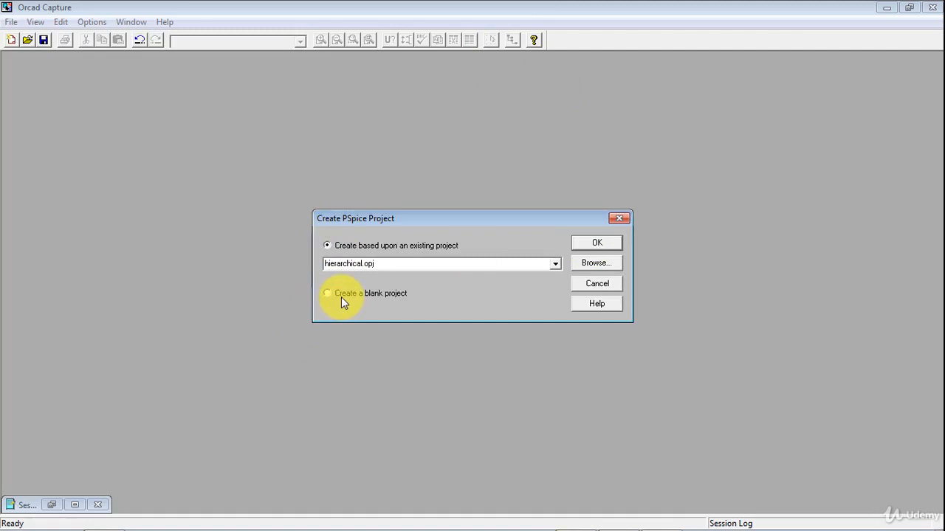
Start the project as a blank project and maximize the schematic page window.
click(341, 297)
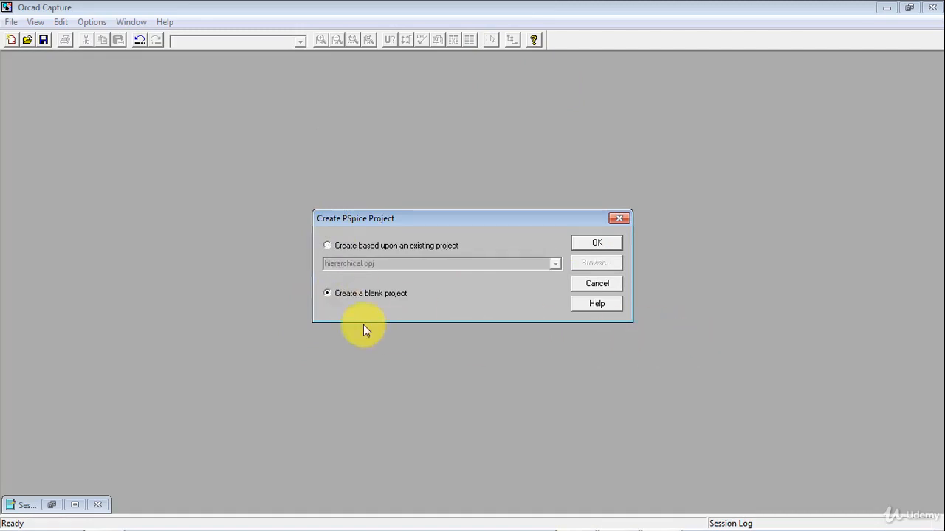
click(603, 242)
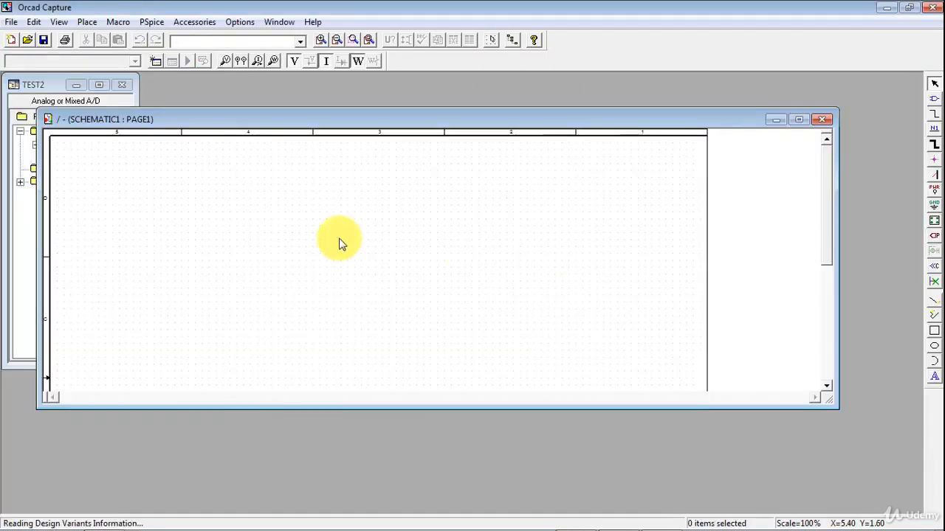
click(799, 119)
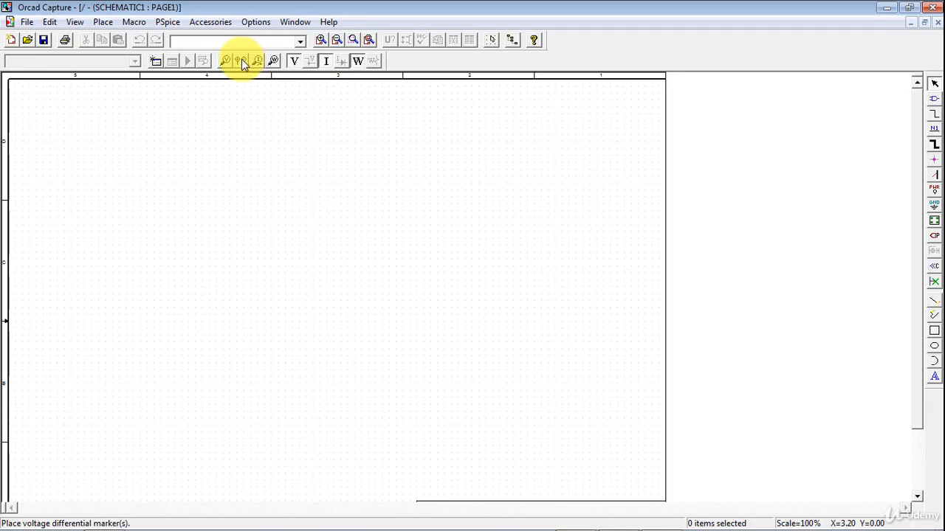
Enable the bias voltage display and zoom to a region in the upper-left part of the page.
click(294, 62)
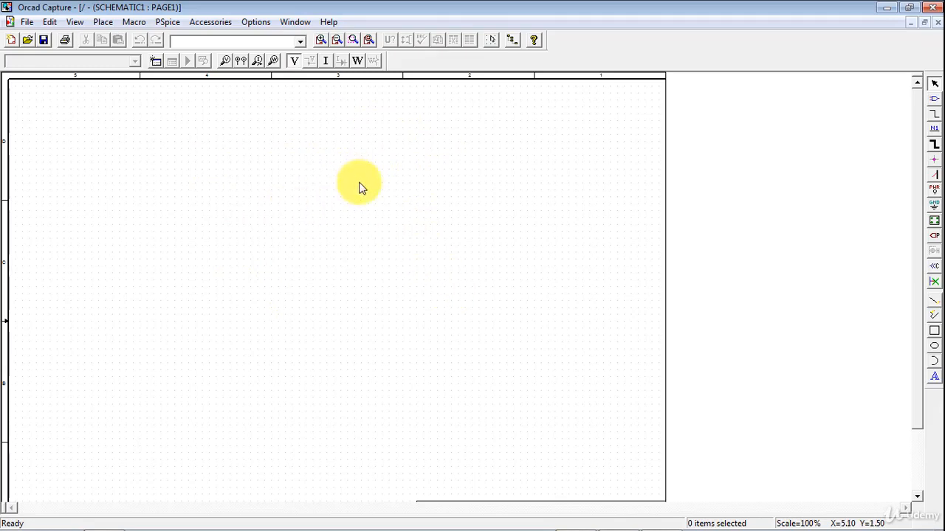
click(352, 40)
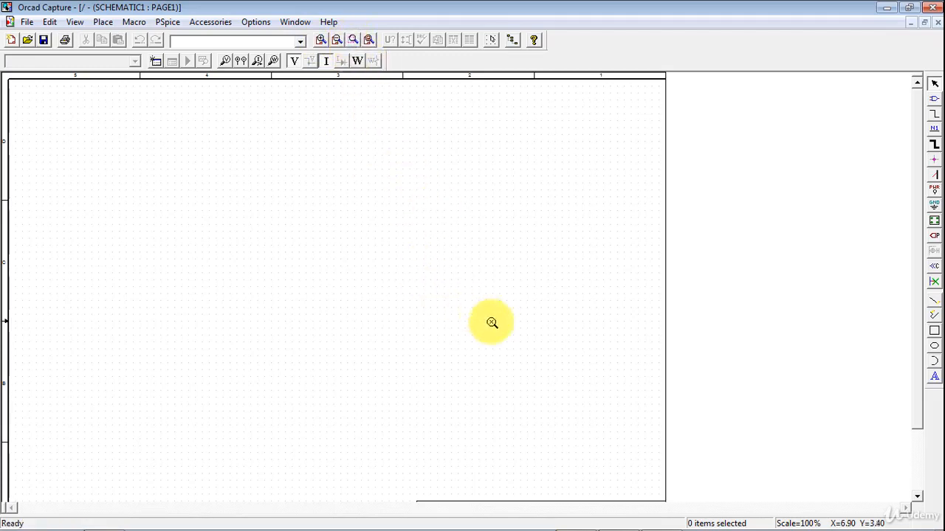
drag(492, 322, 121, 124)
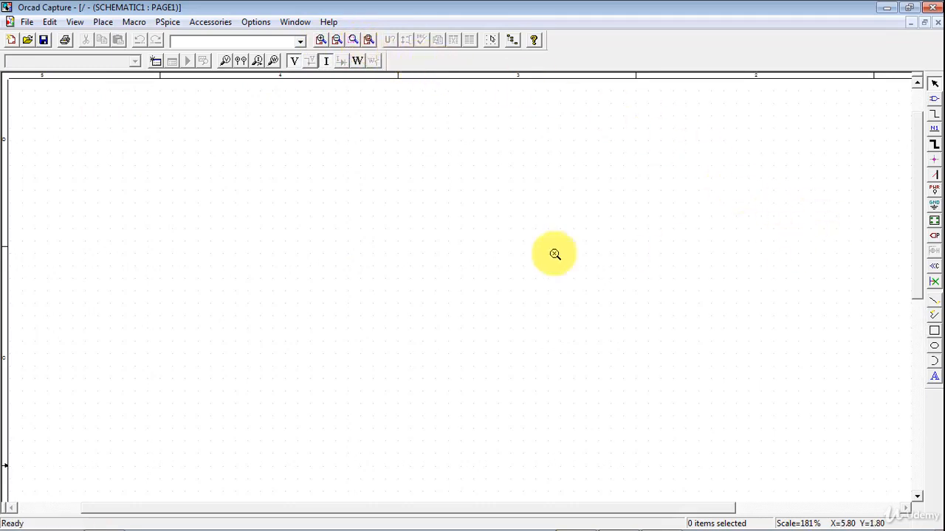
click(369, 39)
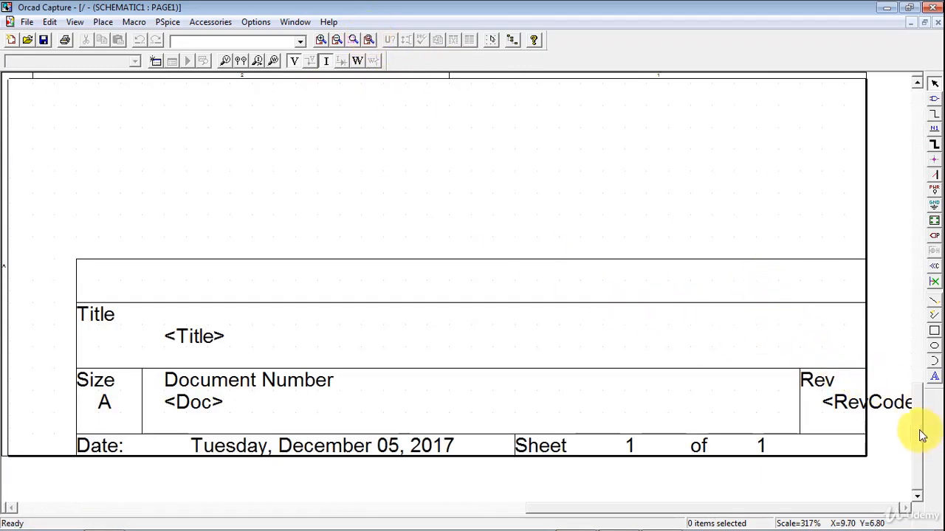
drag(921, 436, 900, 327)
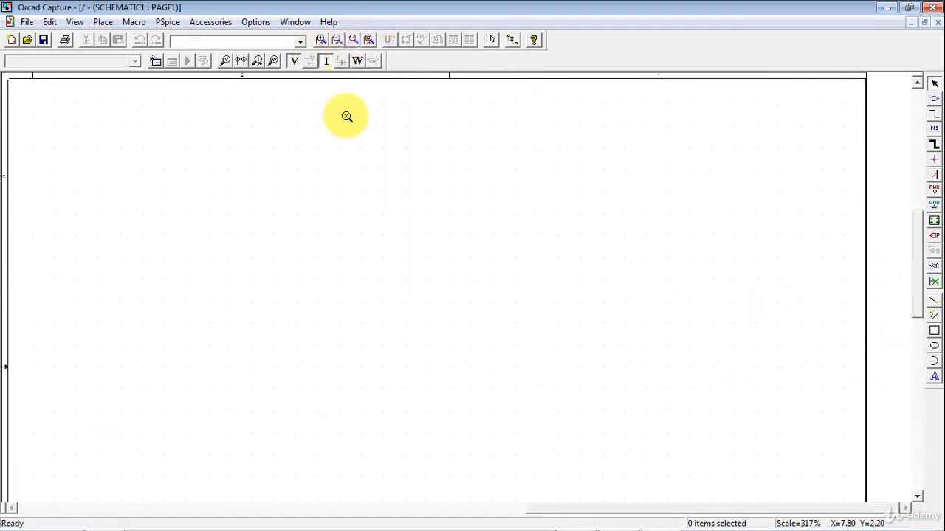
click(337, 39)
click(337, 39)
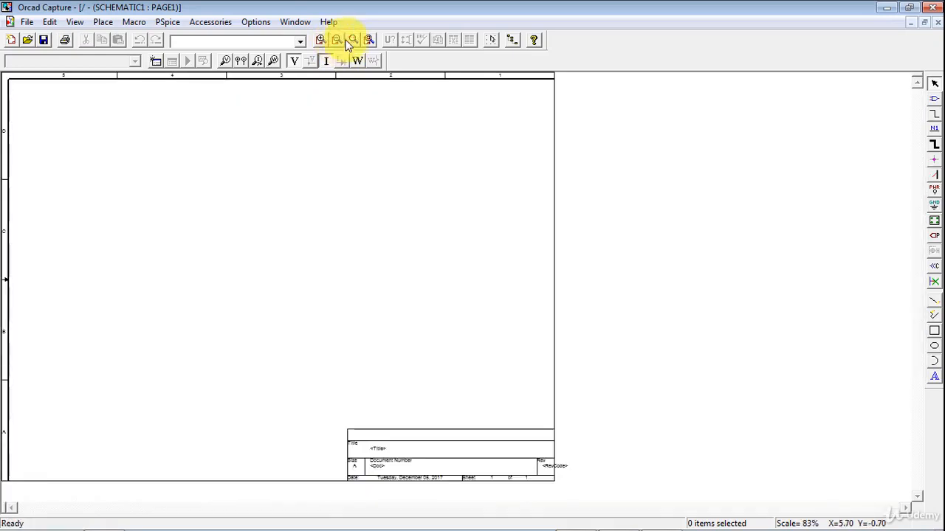
click(353, 39)
drag(129, 131, 519, 333)
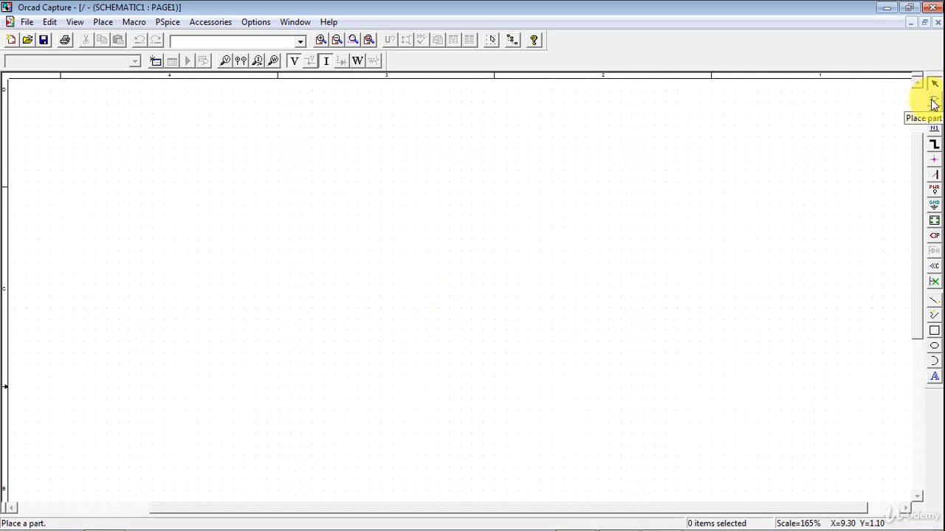
Open the Place Part dialog and remove all libraries from its library list.
click(933, 103)
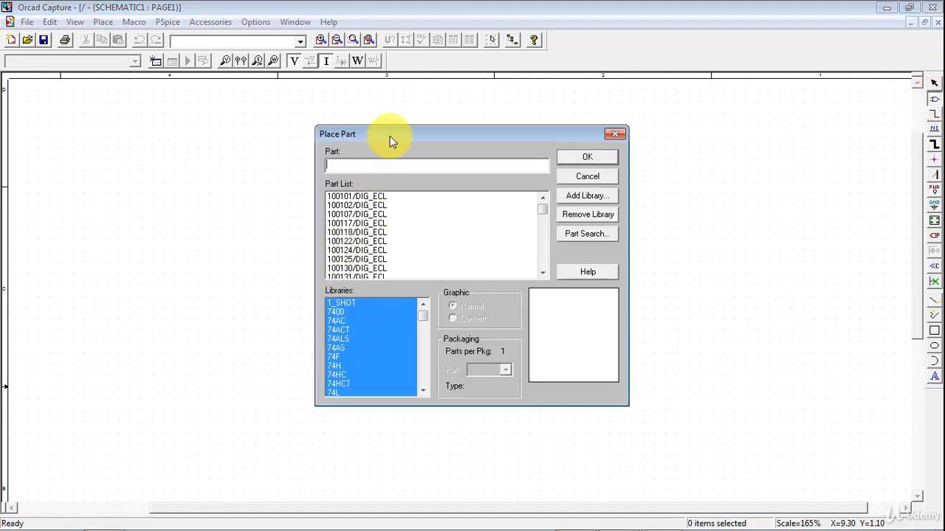
drag(391, 141, 468, 116)
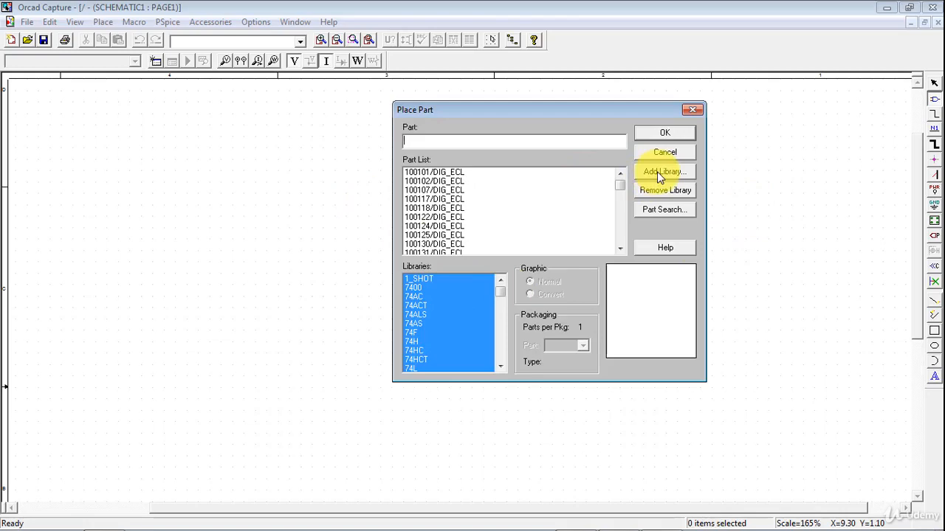
click(423, 281)
key(ctrl+a)
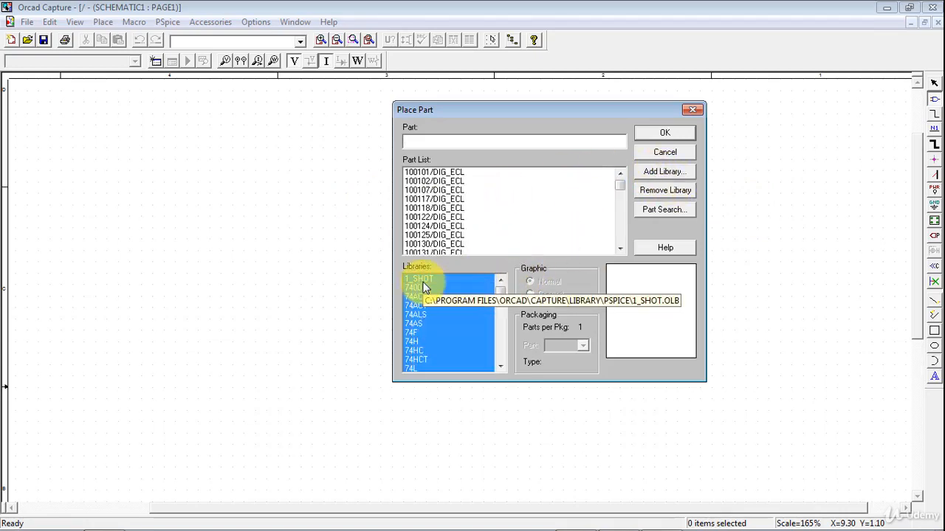
click(639, 193)
click(672, 288)
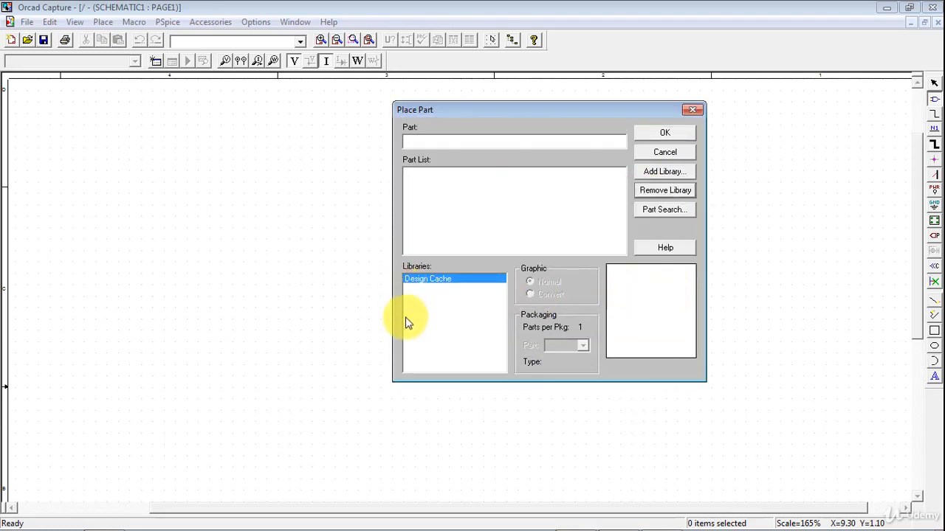
Add all library files from the PSpice library folder to the Place Part libraries.
click(667, 171)
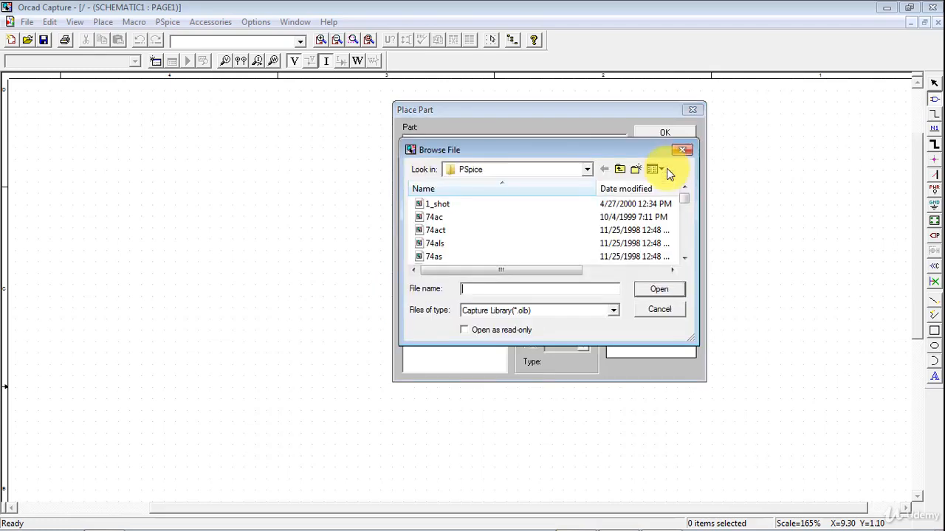
click(442, 204)
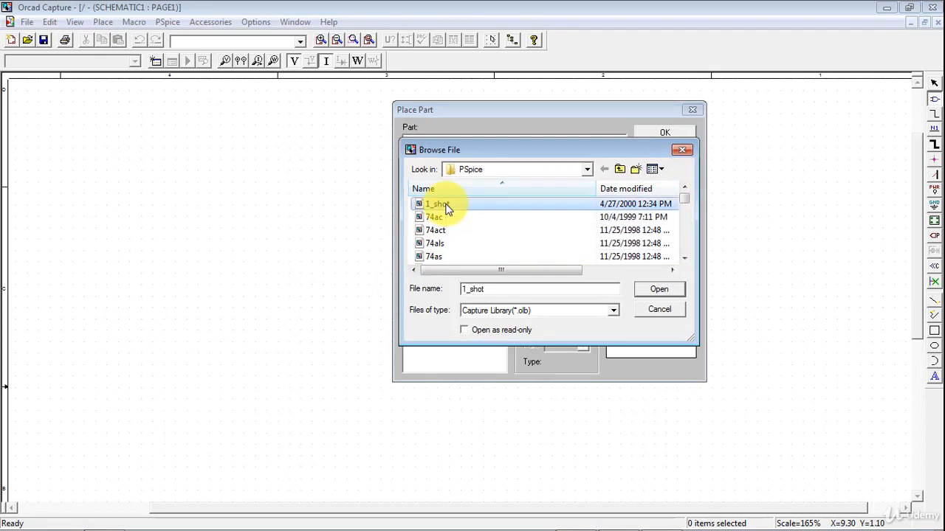
key(ctrl+a)
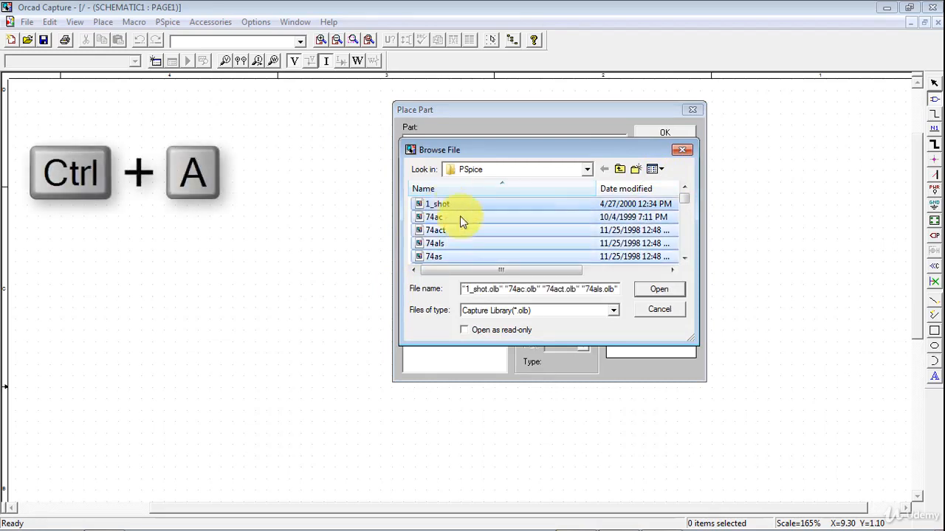
click(648, 296)
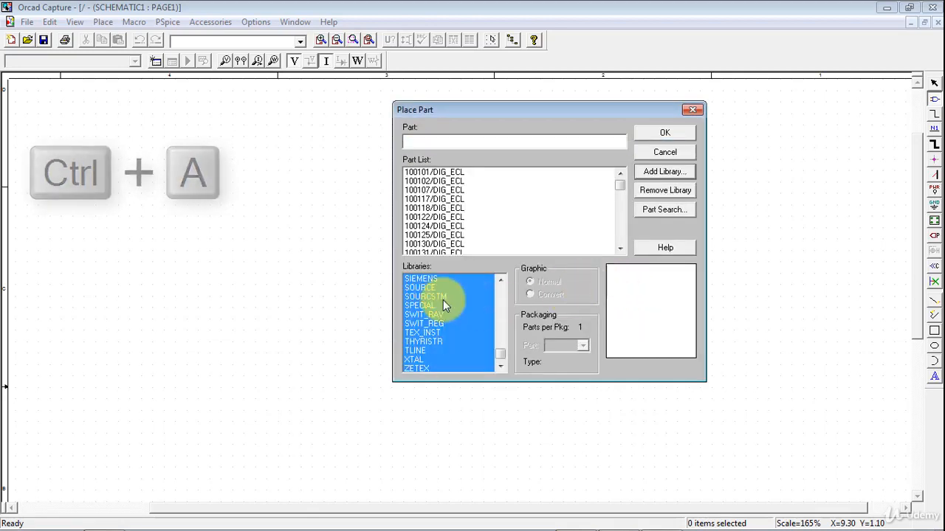
drag(502, 354, 502, 281)
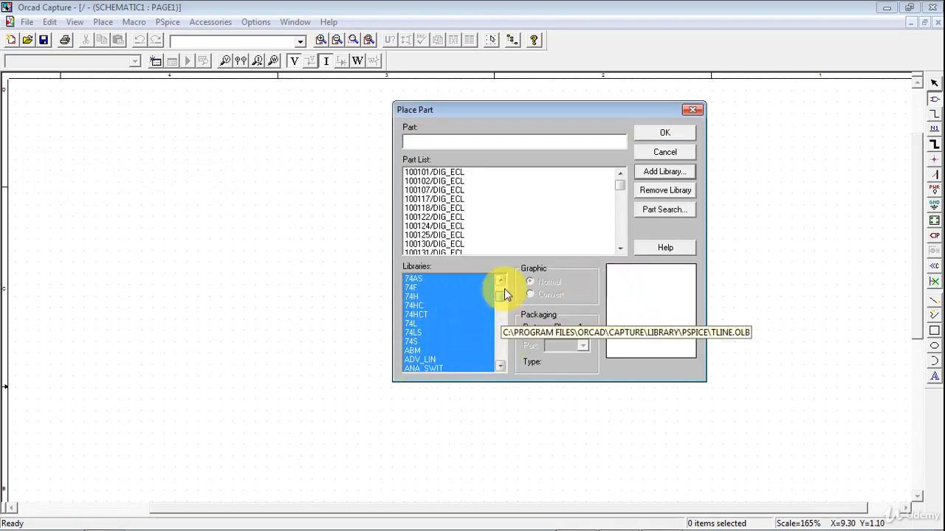
Place four 1N4148 diodes, three in a row near the top and one below the third, then end placement.
click(446, 142)
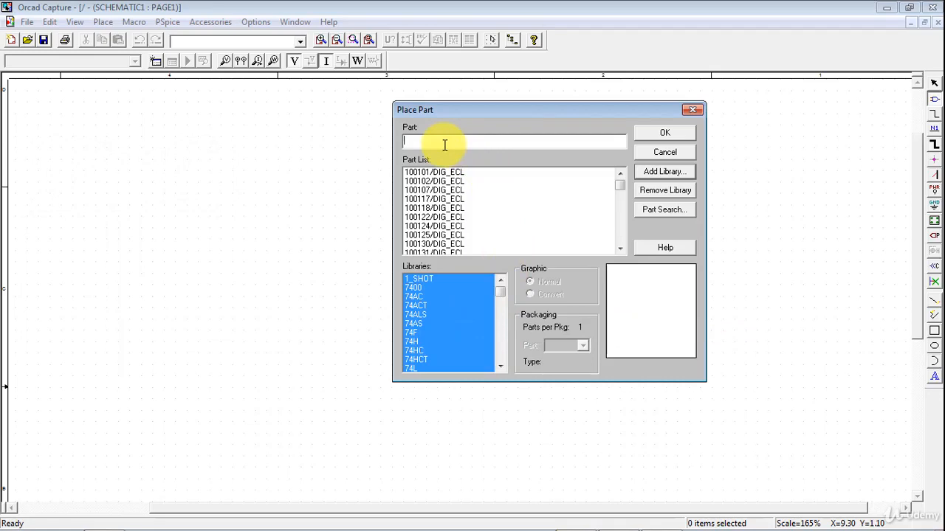
text(1N4148)
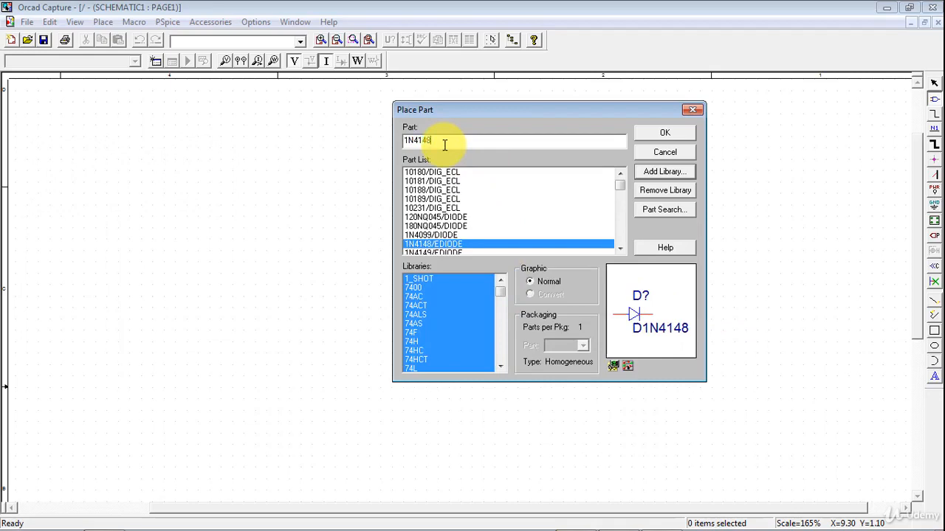
click(661, 135)
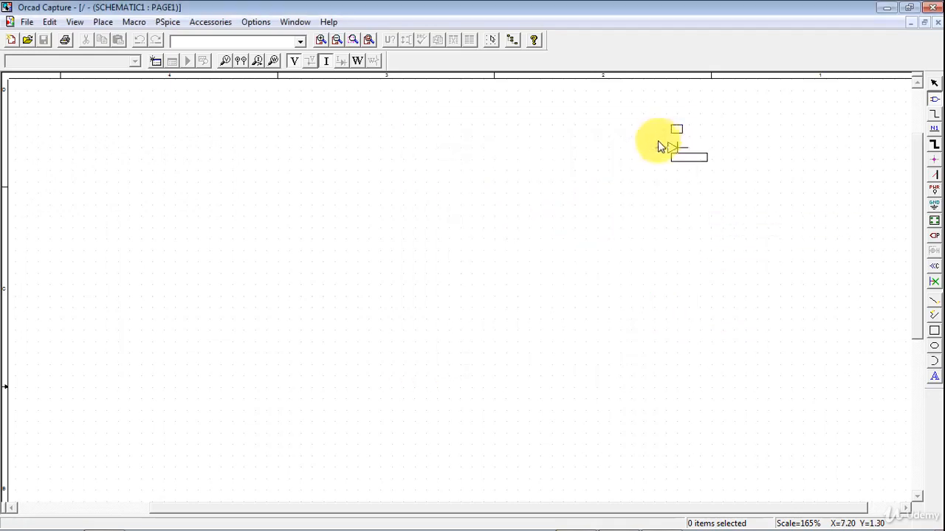
click(173, 140)
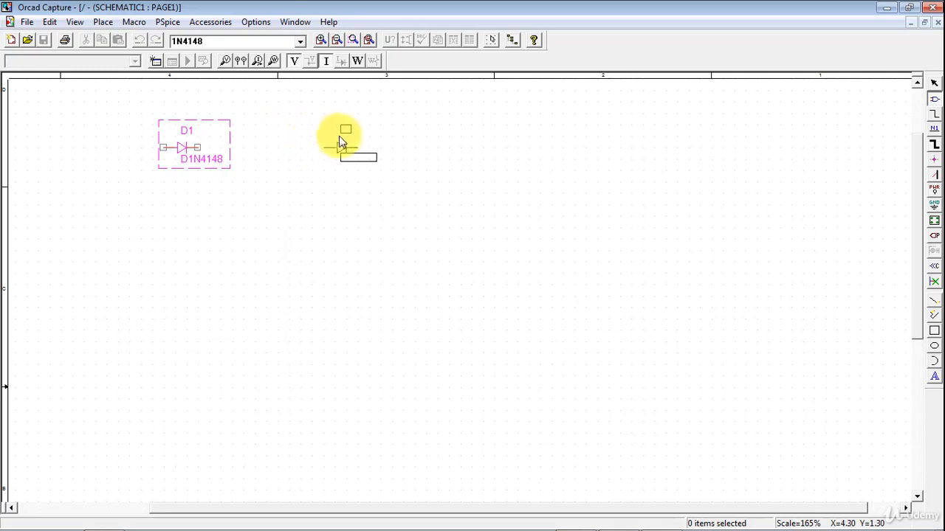
click(341, 138)
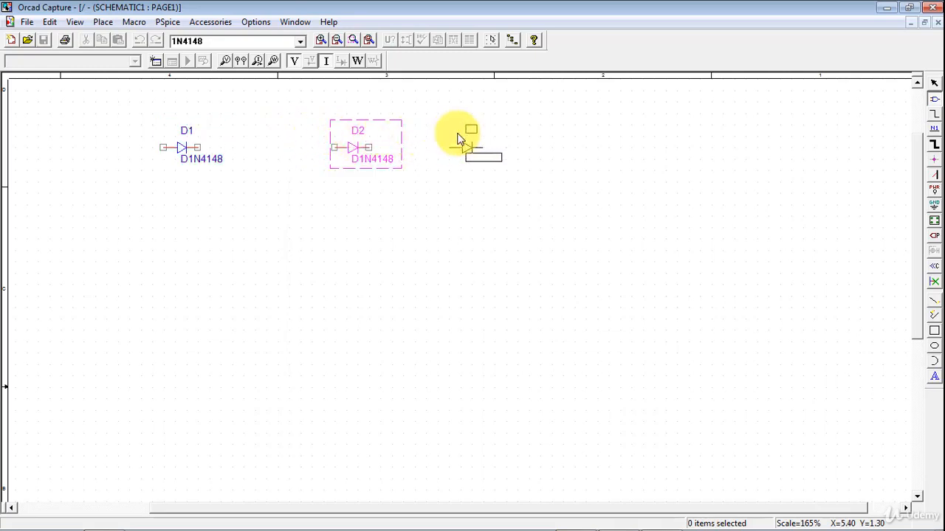
click(467, 140)
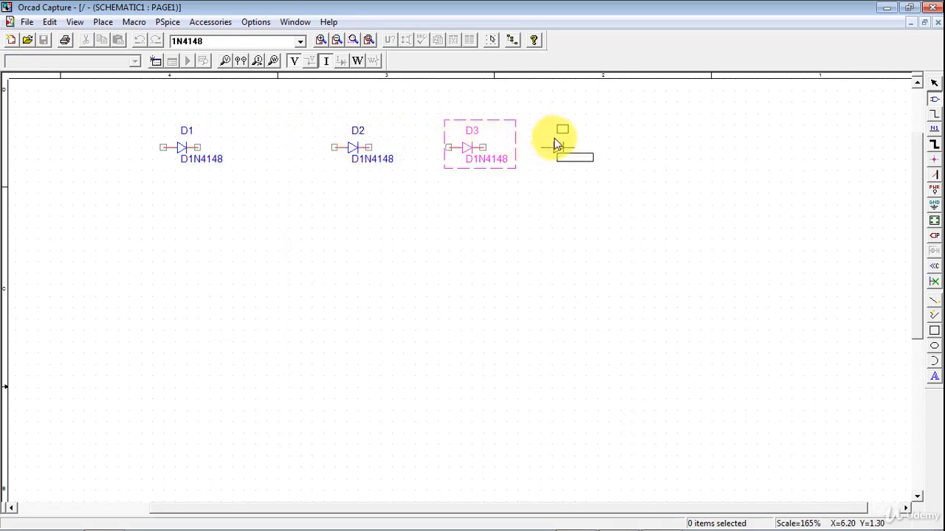
click(458, 237)
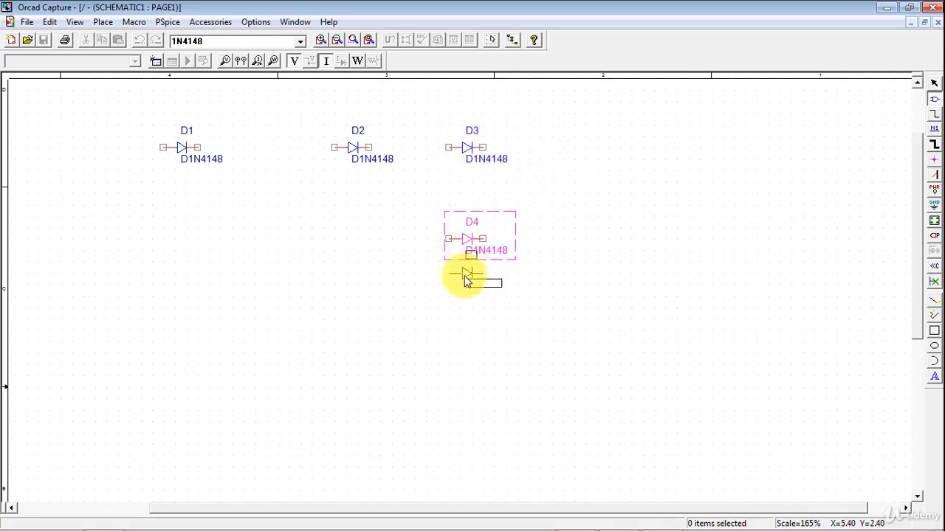
right_click(239, 243)
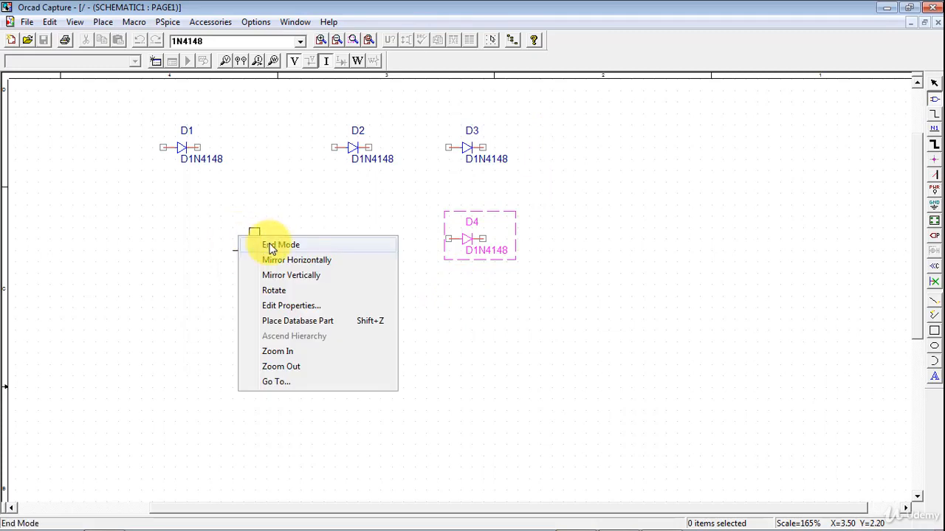
click(270, 247)
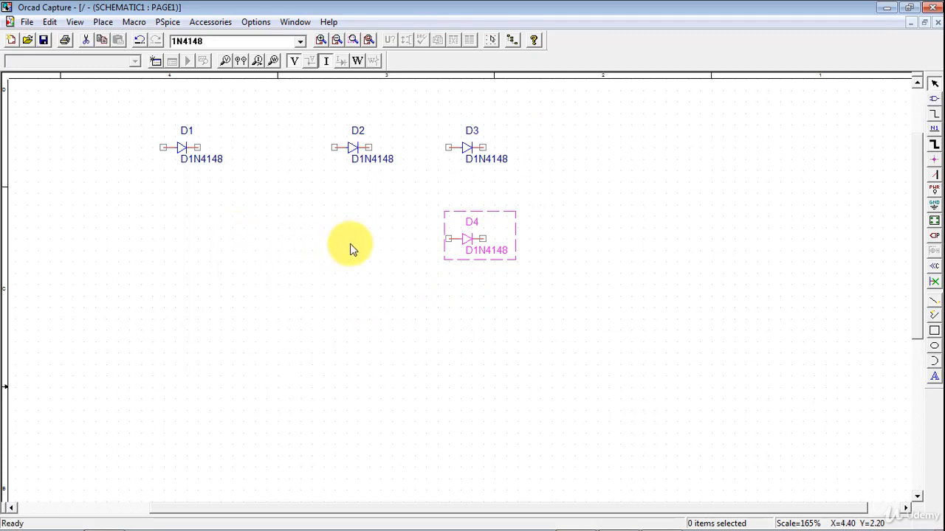
Place a VAC source to the left, below the first diode.
click(934, 102)
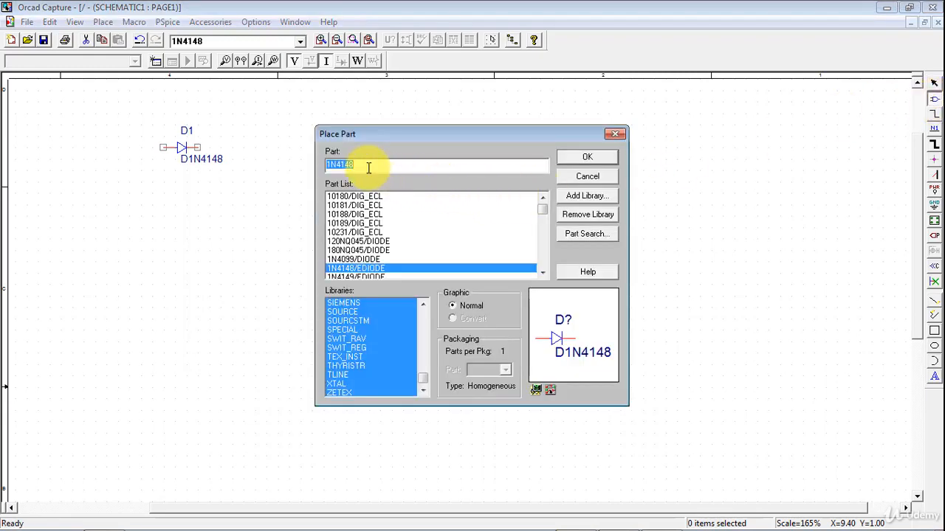
text(VAC)
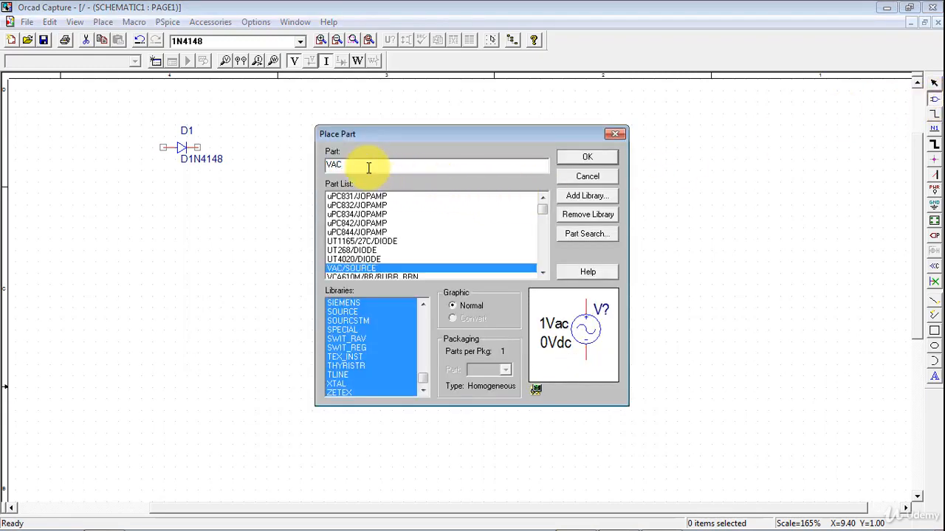
click(569, 159)
click(180, 233)
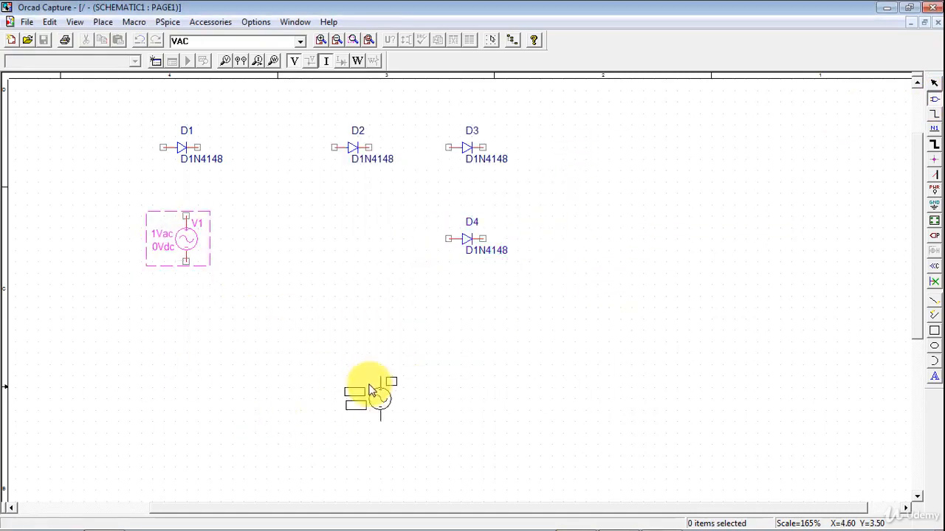
End part placement and wire the VAC source's upper terminal to D1's anode.
right_click(341, 309)
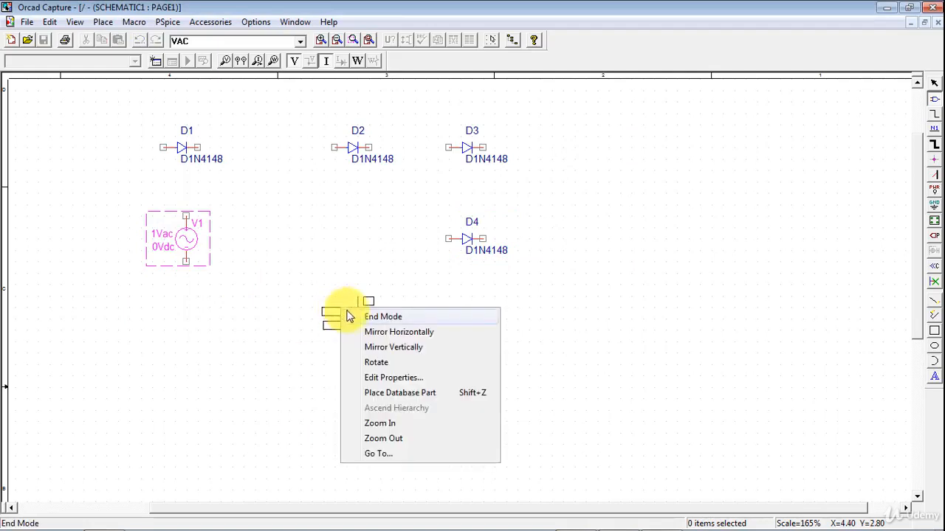
click(382, 317)
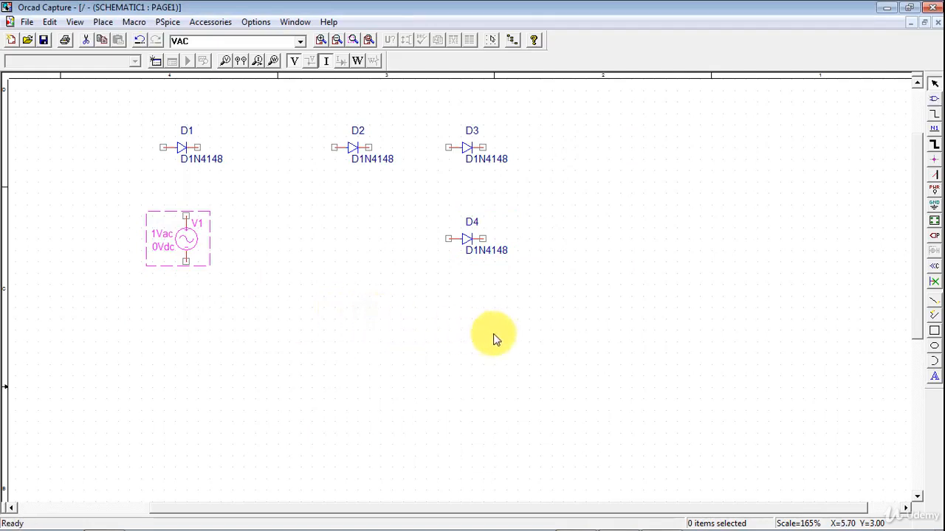
click(934, 115)
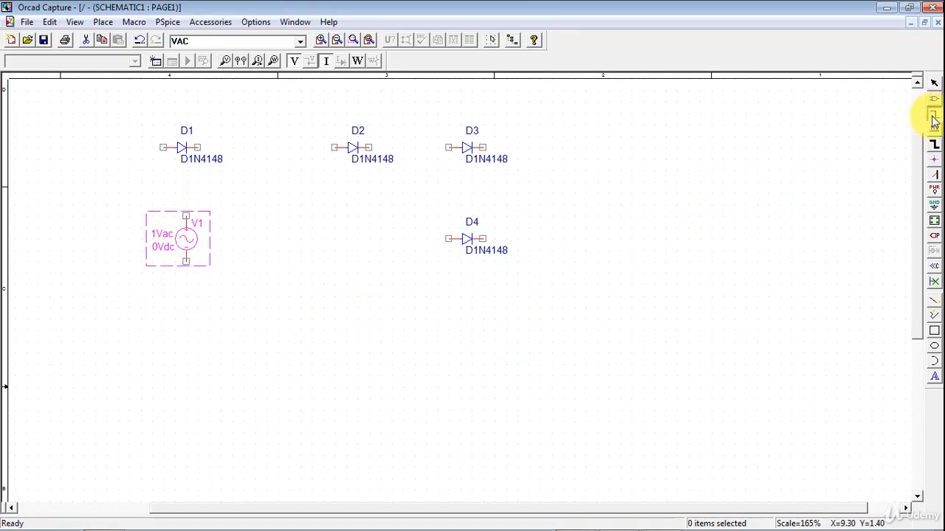
click(184, 215)
click(186, 182)
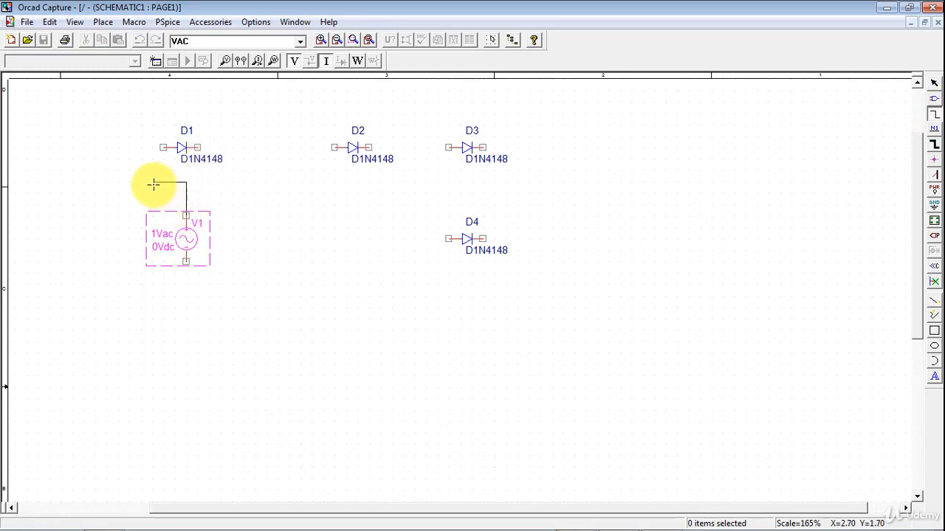
click(163, 148)
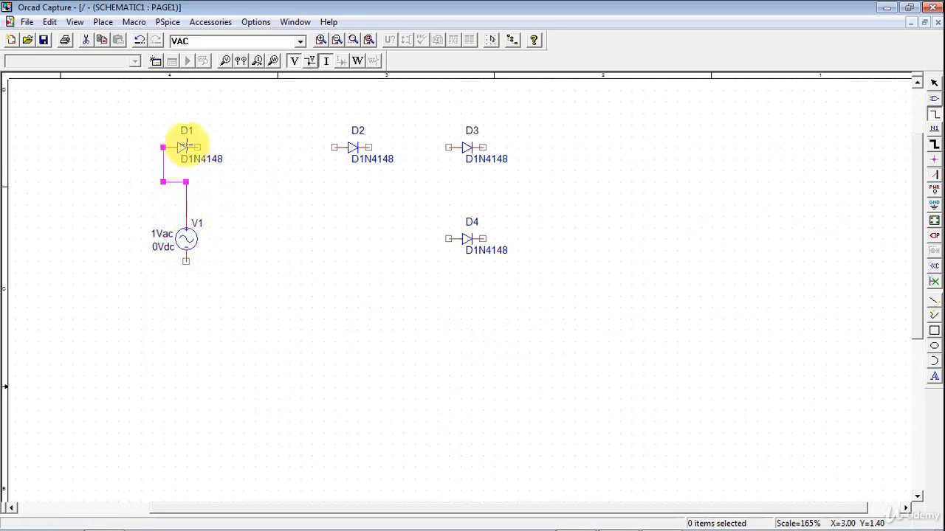
Wire D1's cathode to D2's anode and D2's cathode to D3's anode.
click(198, 147)
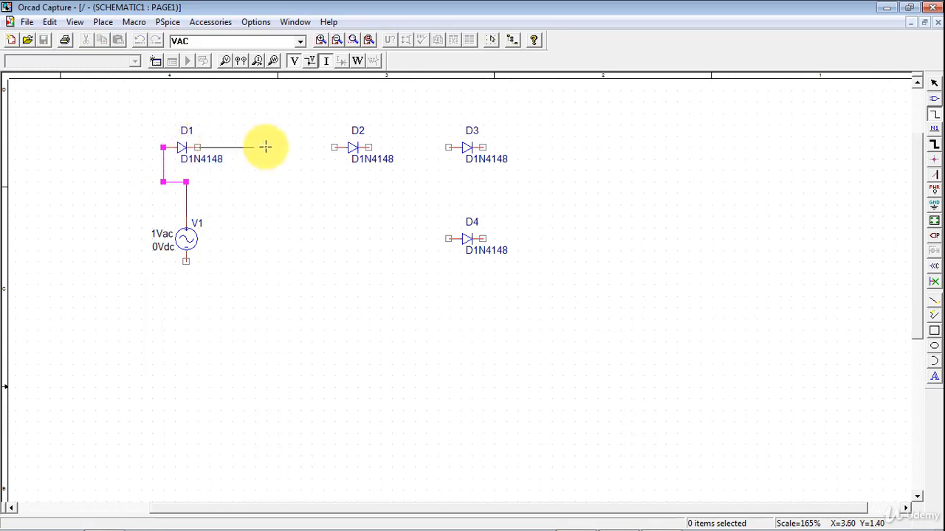
click(333, 148)
click(368, 148)
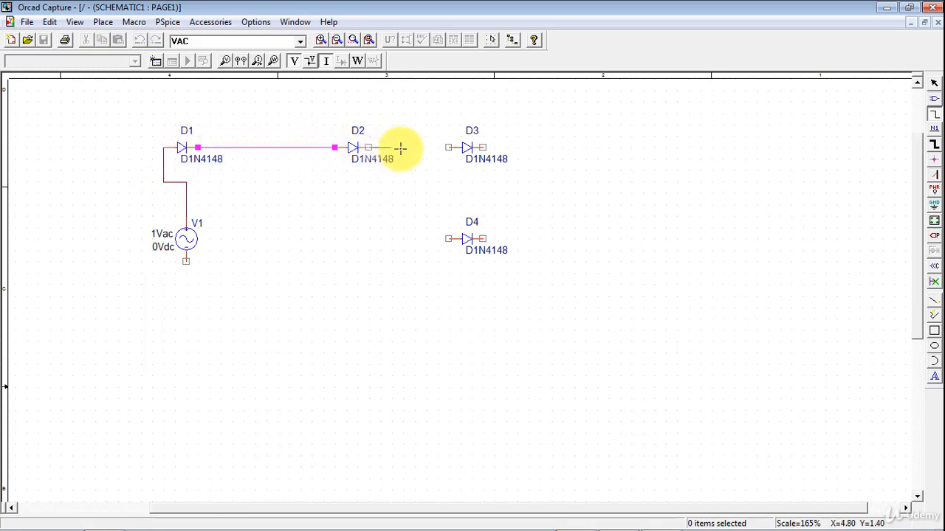
click(449, 148)
Wire D3's cathode down to D4's anode, and D4's cathode around the bottom back to the source's lower terminal.
click(482, 147)
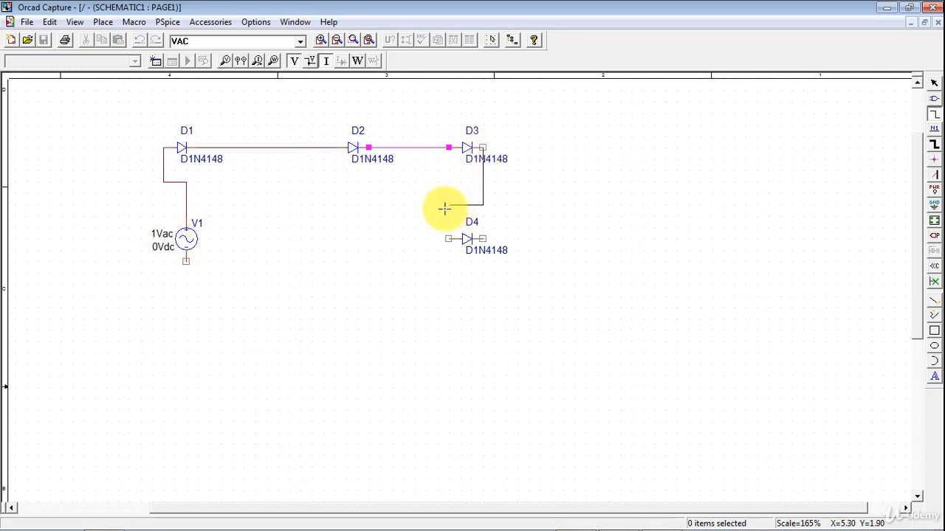
click(449, 216)
click(449, 238)
click(483, 238)
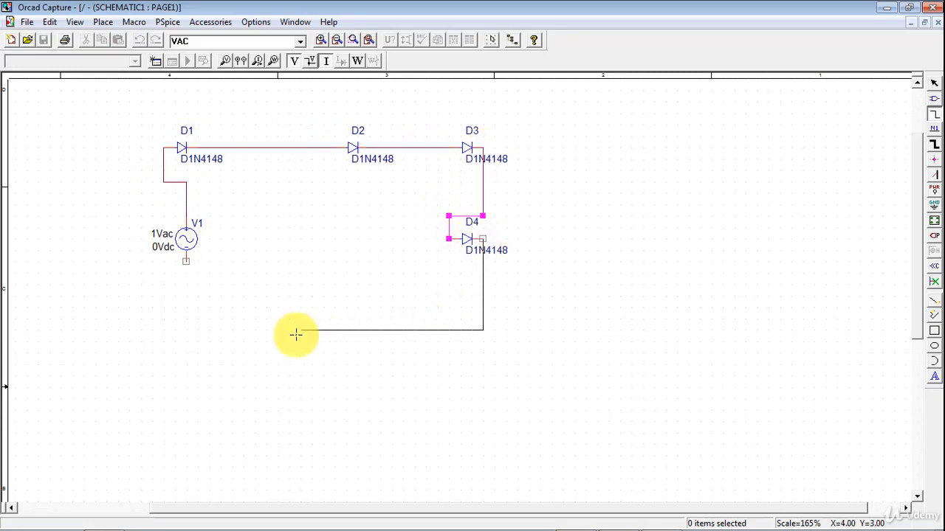
click(186, 330)
click(186, 261)
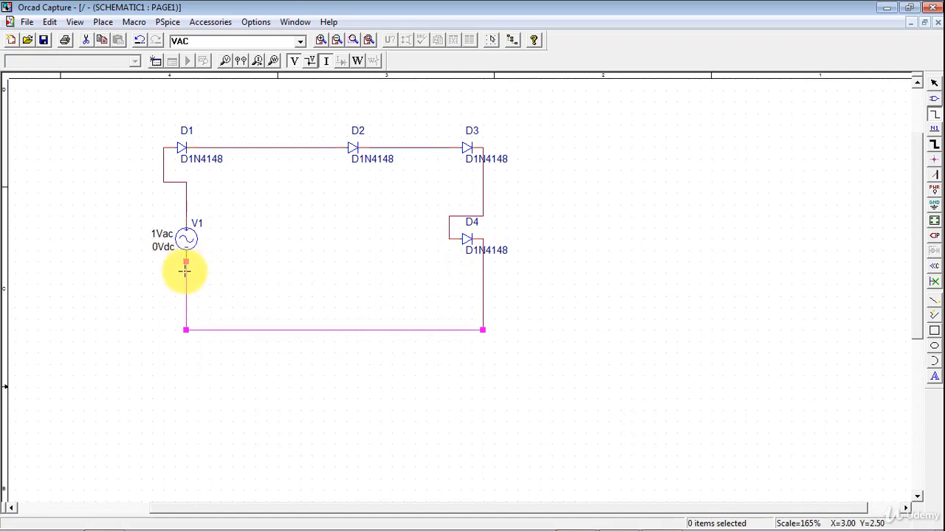
Draw a wire from the source's lower terminal right past D4, up and back to the node between D2 and D3, then end wiring.
click(186, 262)
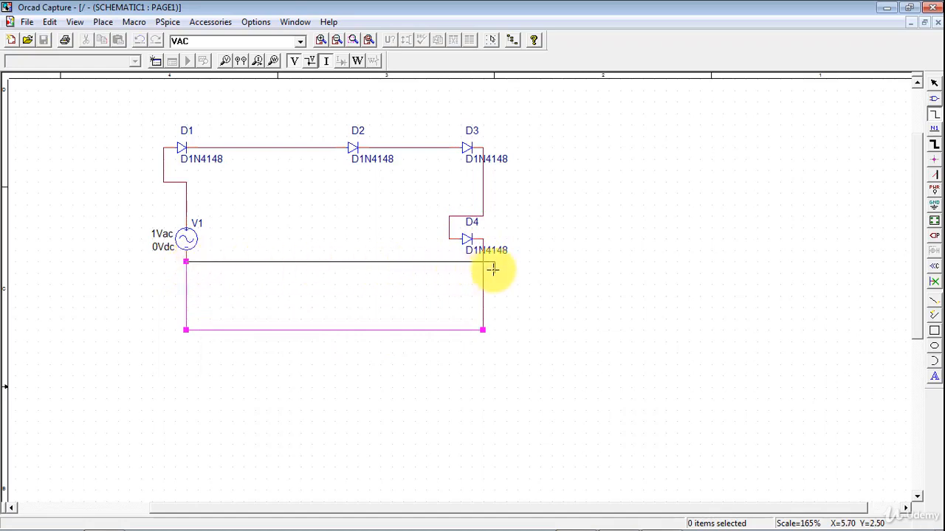
click(536, 261)
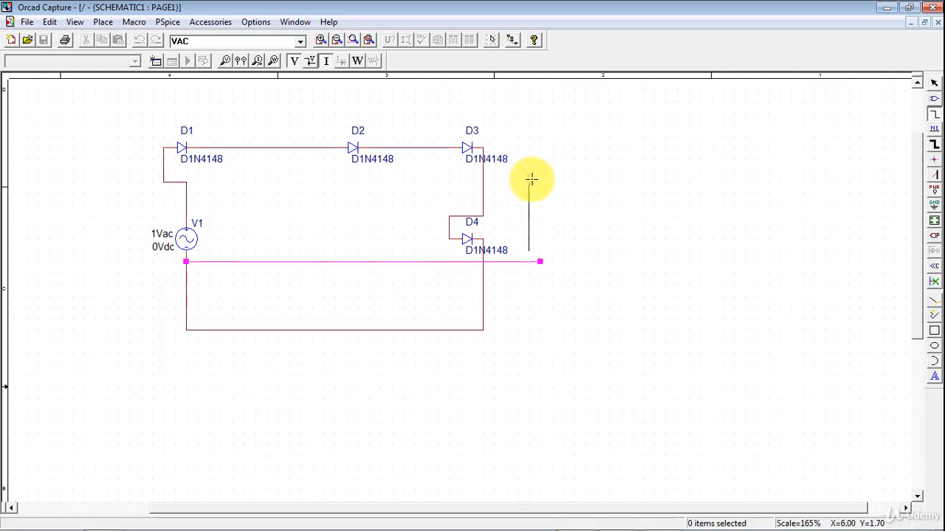
click(528, 171)
click(403, 148)
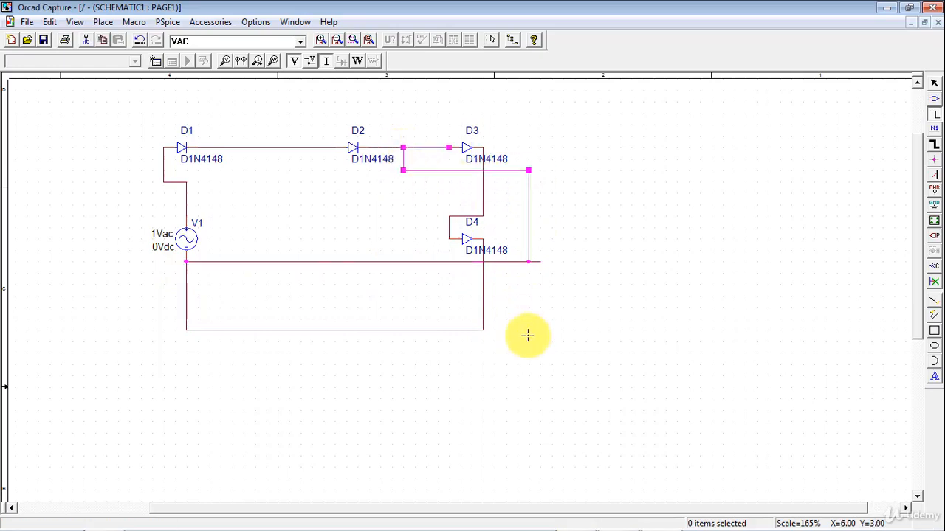
right_click(603, 198)
click(651, 207)
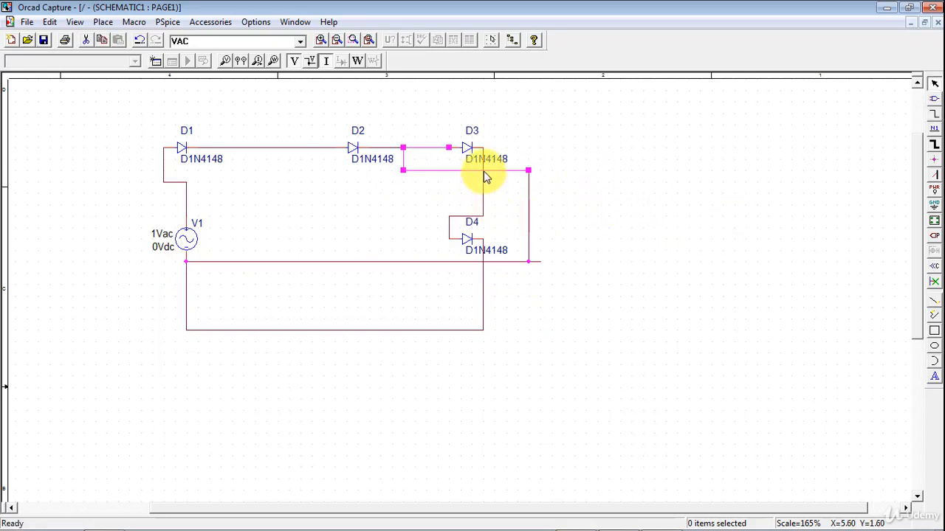
click(476, 186)
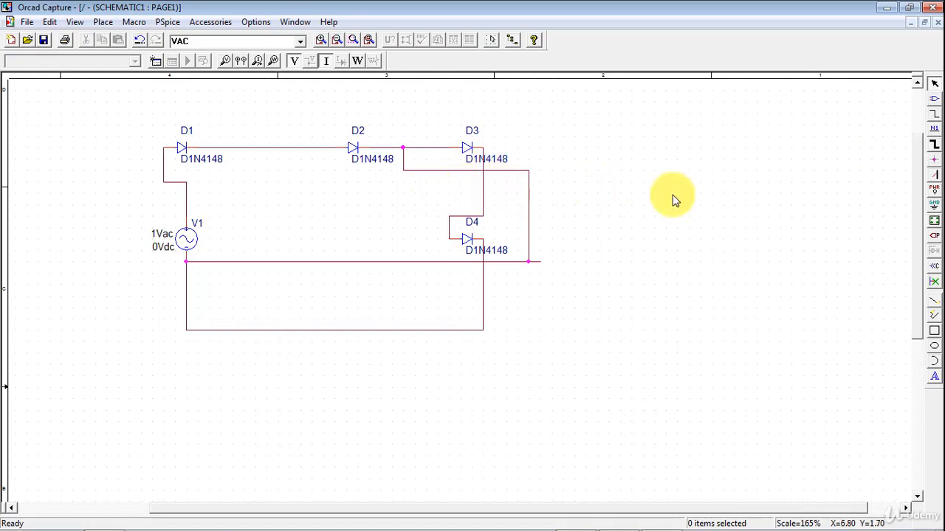
Place a junction where the new wire crosses the wire between D3 and D4, then end junction mode.
click(935, 164)
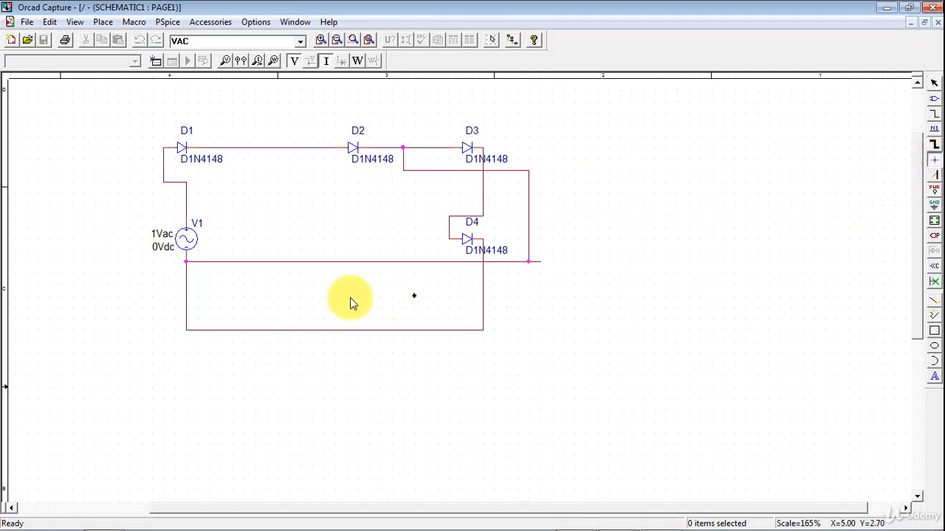
click(484, 172)
right_click(495, 181)
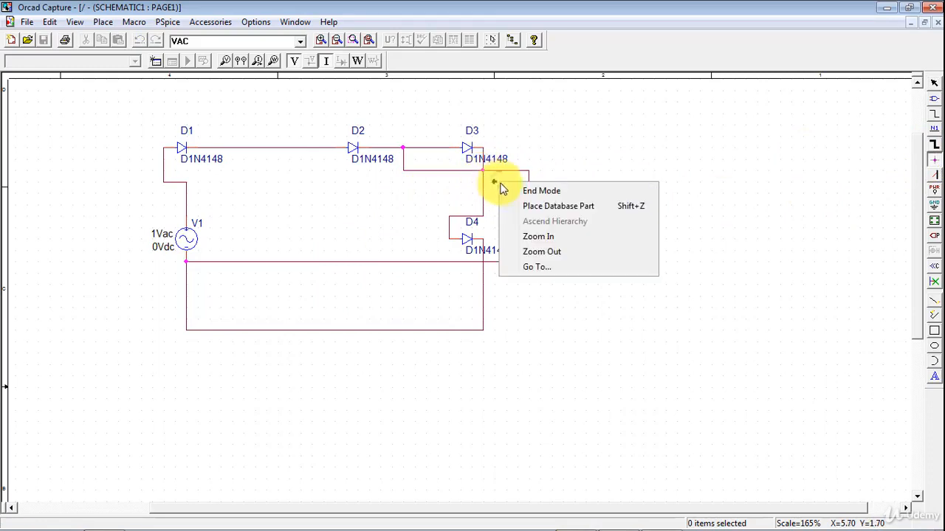
click(541, 191)
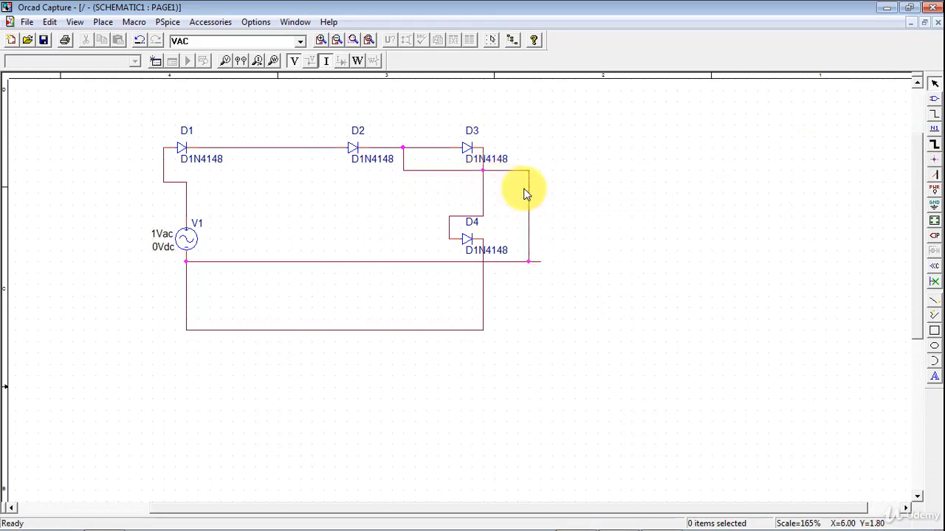
Place net alias d1 in Default colour, rotated 90°, on the wire between D1 and D2, then end the mode.
click(935, 130)
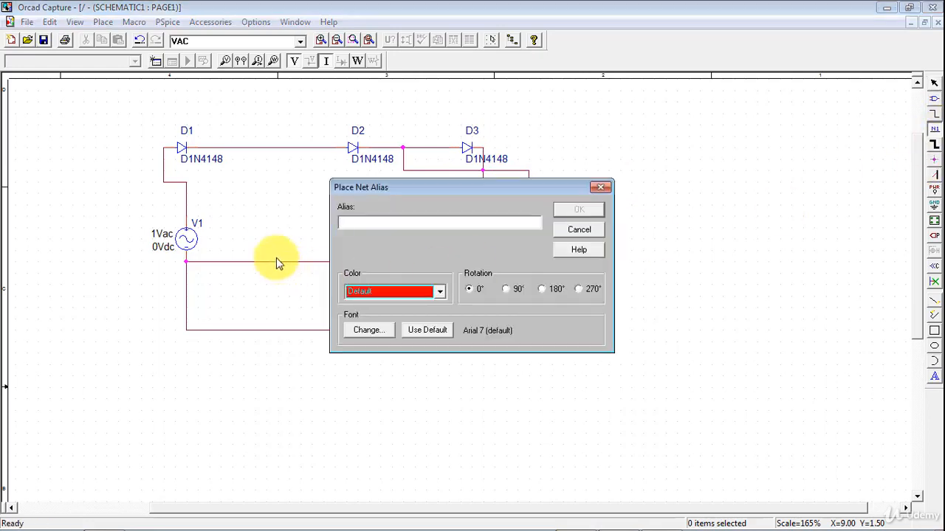
drag(406, 187, 266, 203)
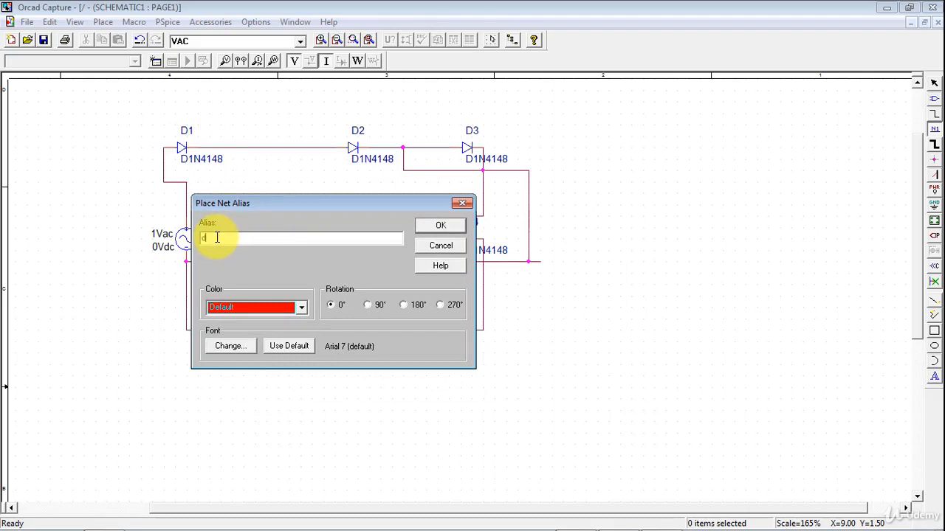
click(300, 307)
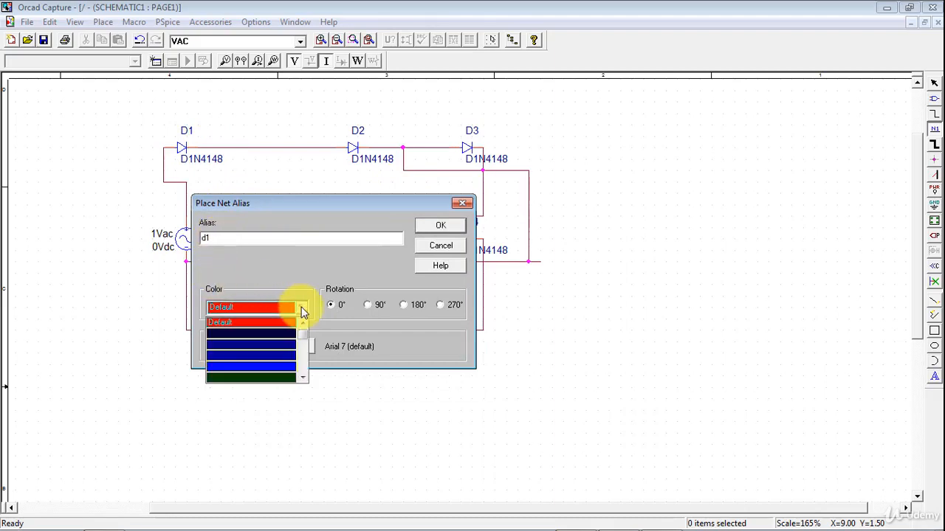
click(228, 323)
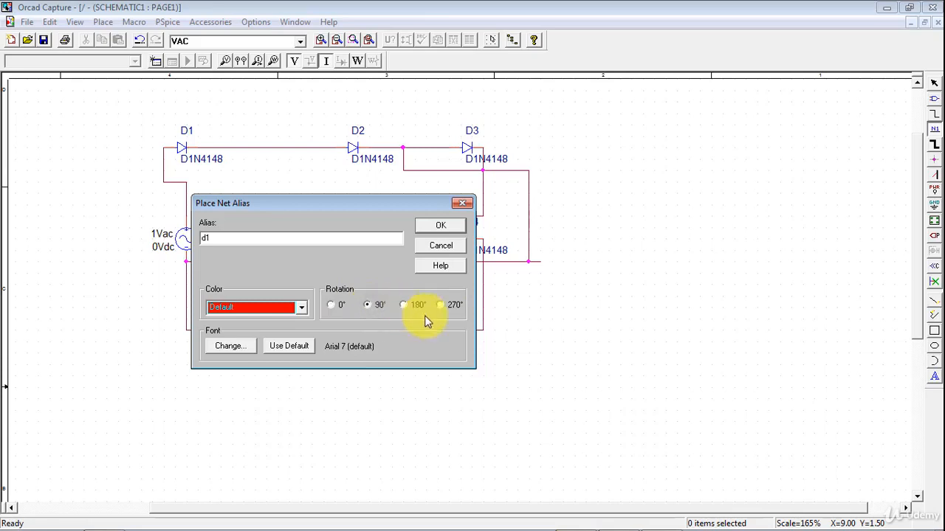
click(439, 228)
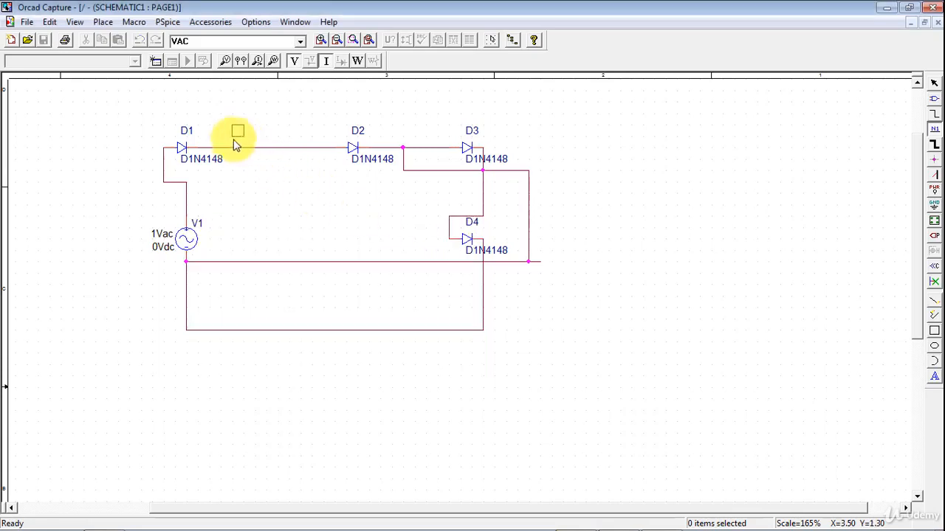
click(219, 144)
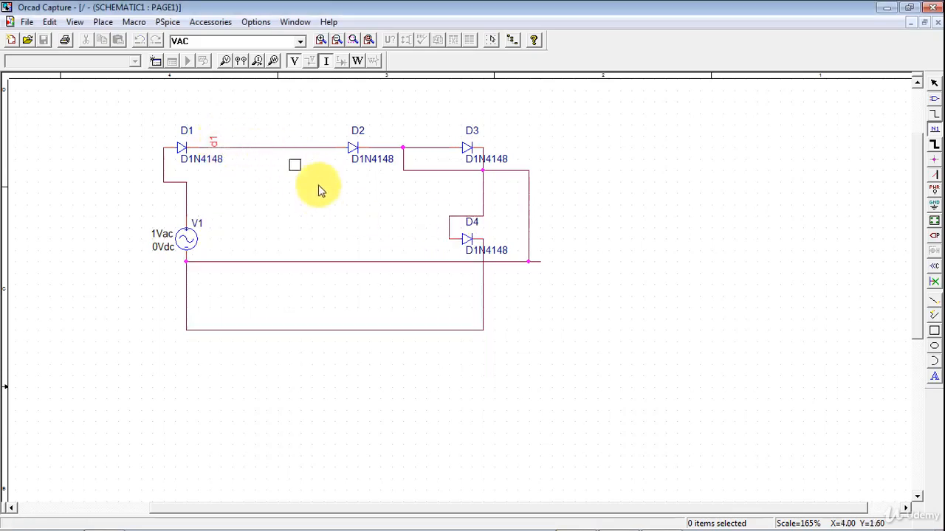
right_click(303, 192)
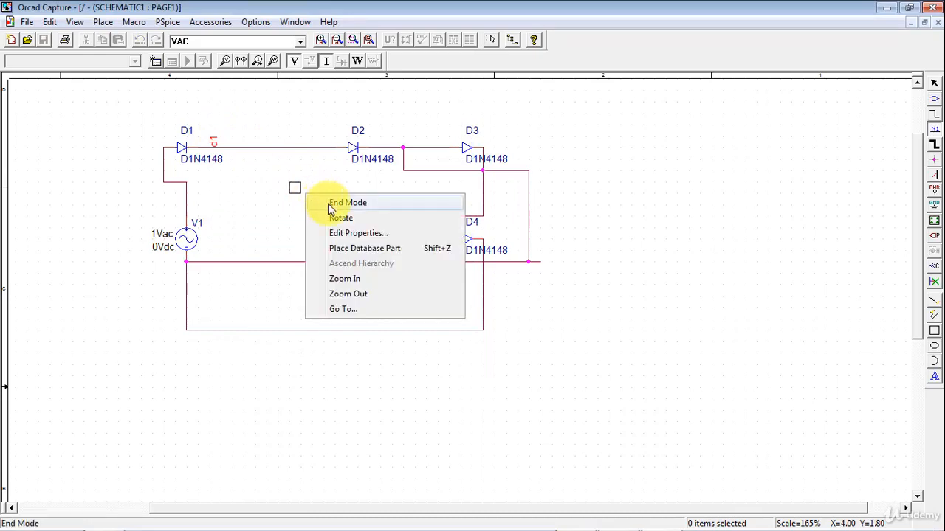
click(331, 204)
Place net alias d2 in dark blue with 0° rotation on the wire between D2 and D3, then end the mode.
click(934, 128)
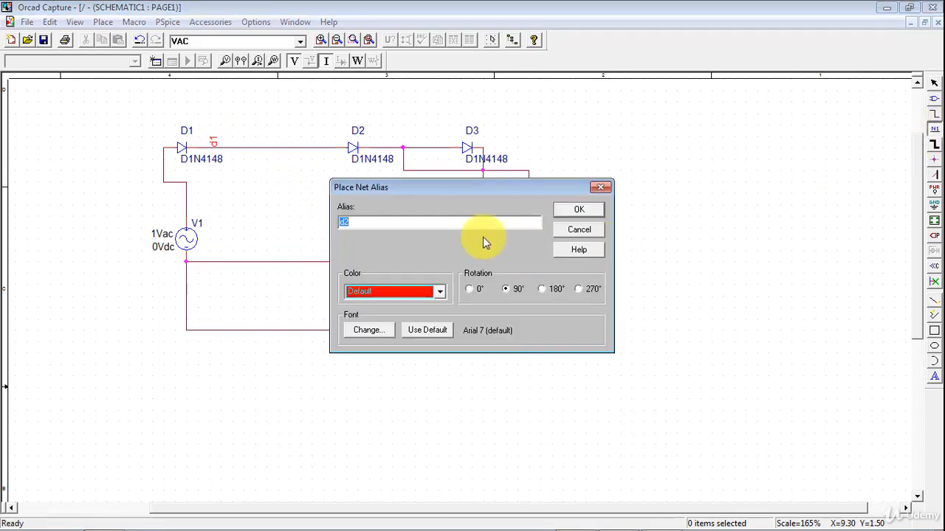
click(440, 291)
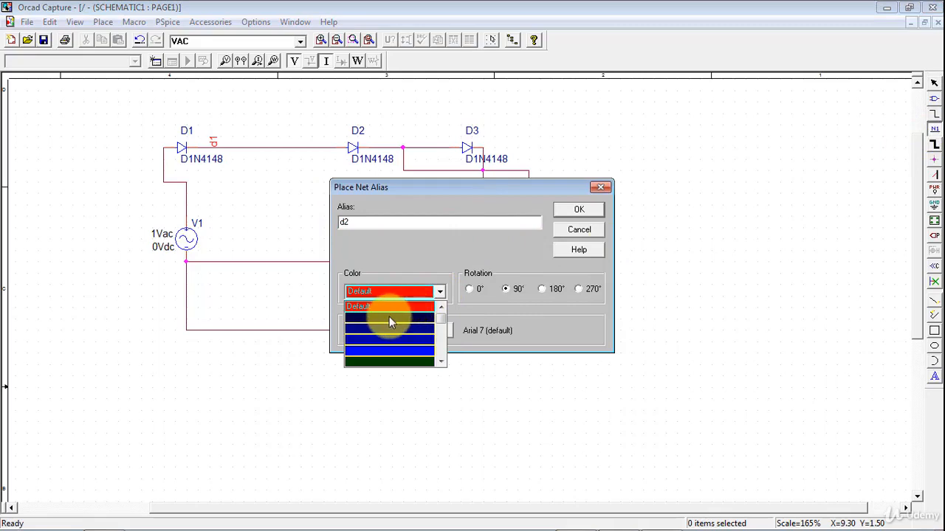
click(389, 318)
click(471, 290)
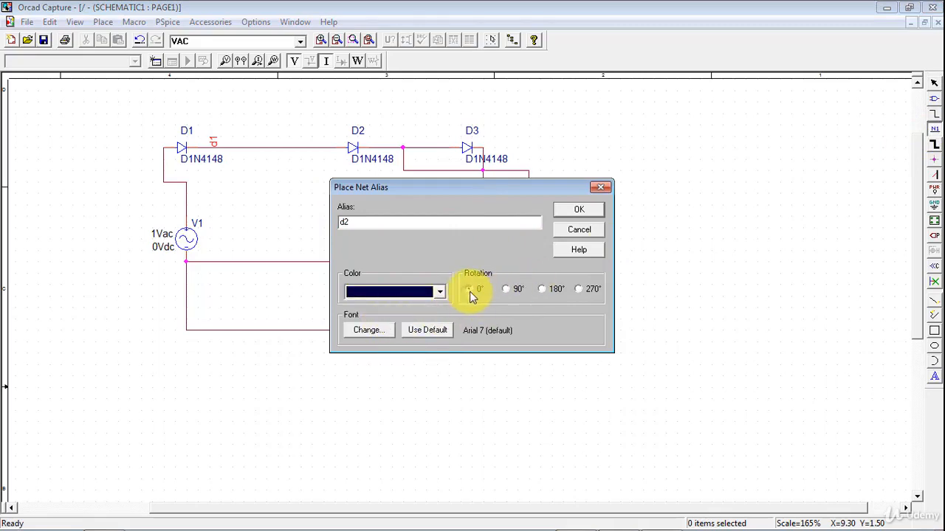
click(595, 210)
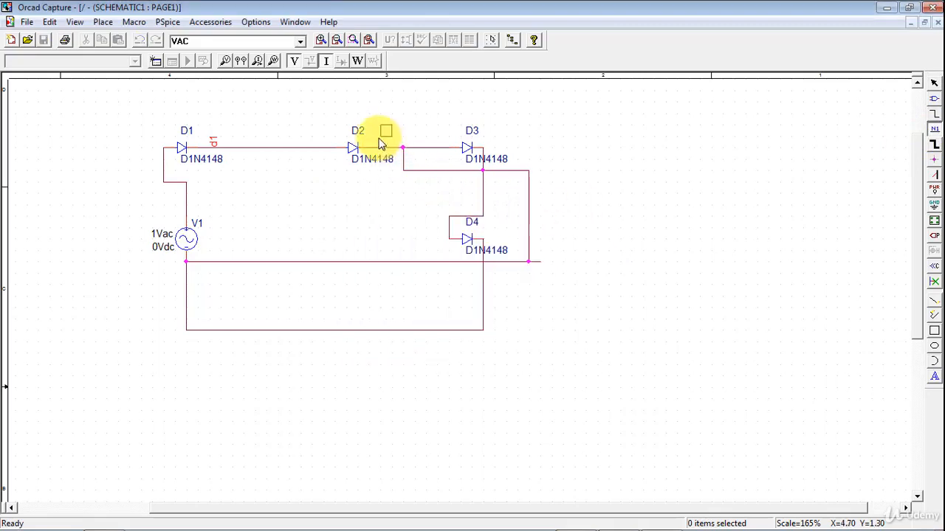
click(375, 146)
right_click(427, 219)
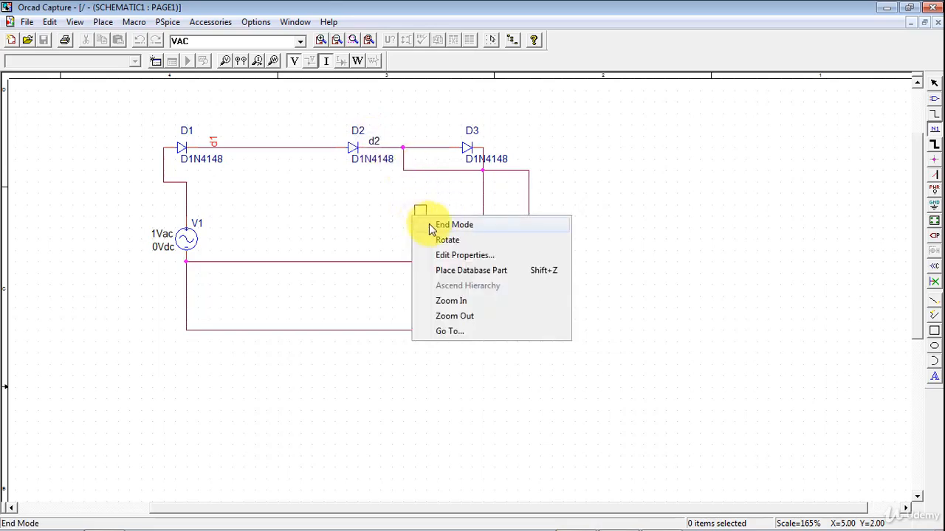
click(435, 221)
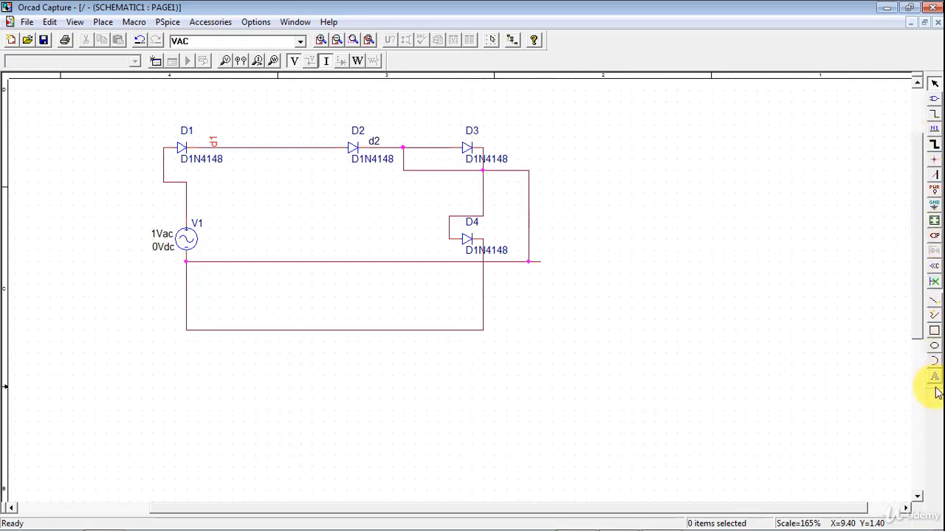
Place a 0/SOURCE ground symbol below the circuit's bottom wire, then end ground placement.
click(934, 206)
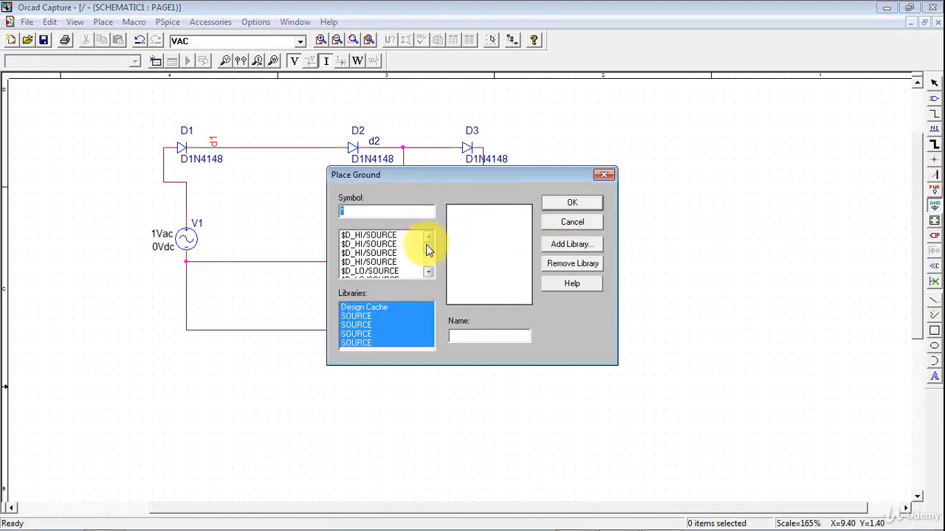
drag(428, 249, 428, 262)
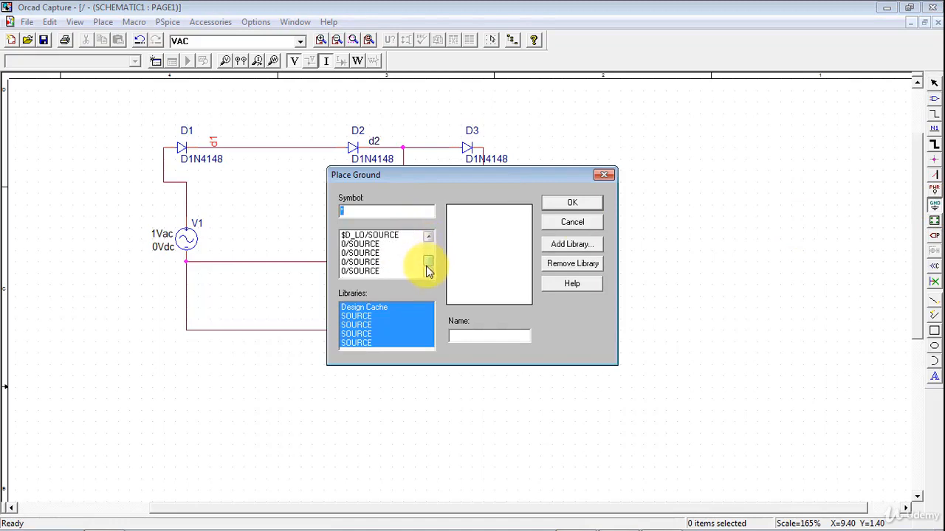
click(366, 272)
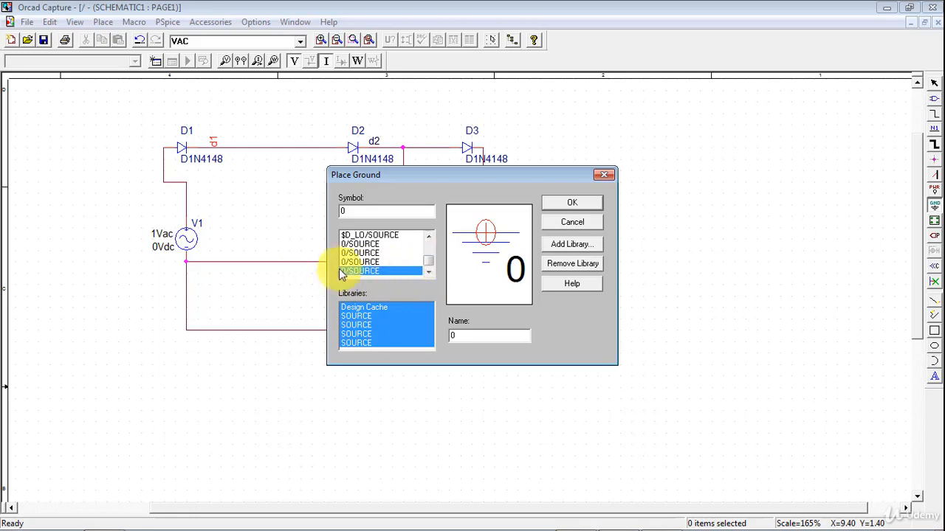
click(572, 204)
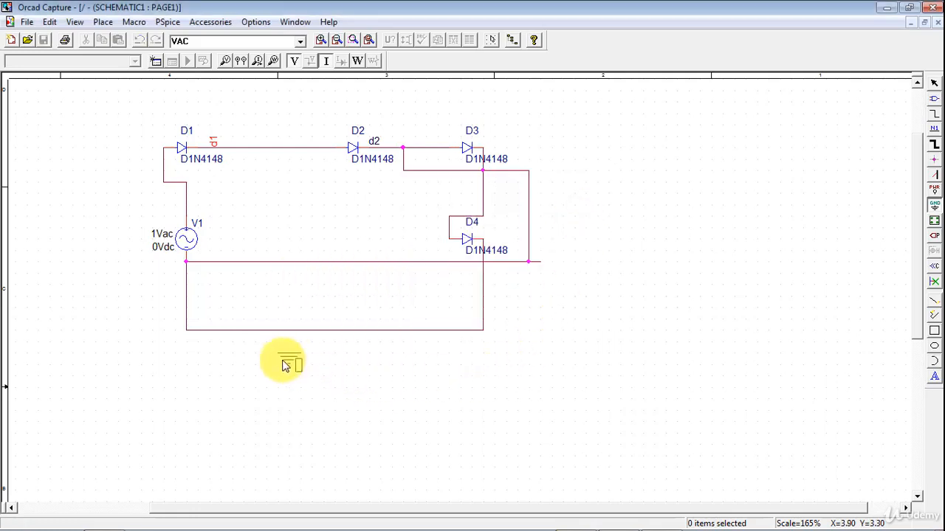
click(282, 362)
right_click(449, 406)
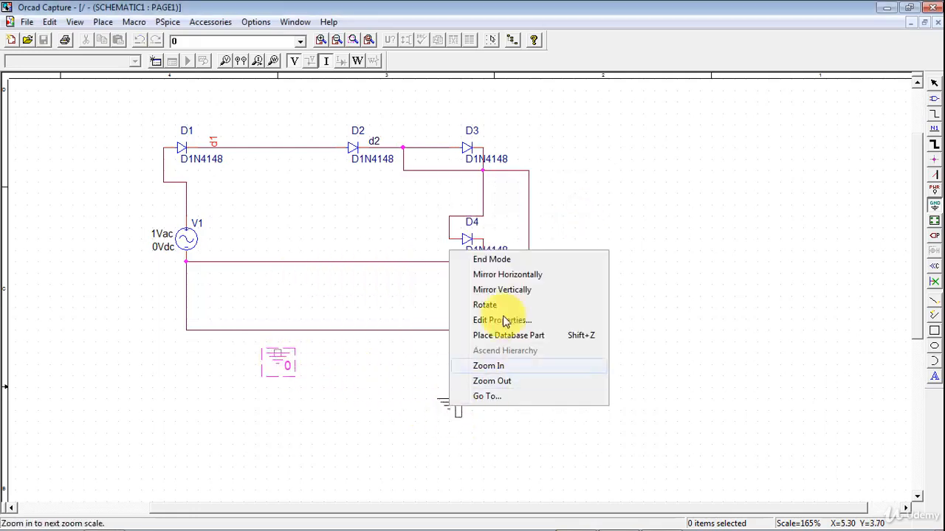
click(491, 260)
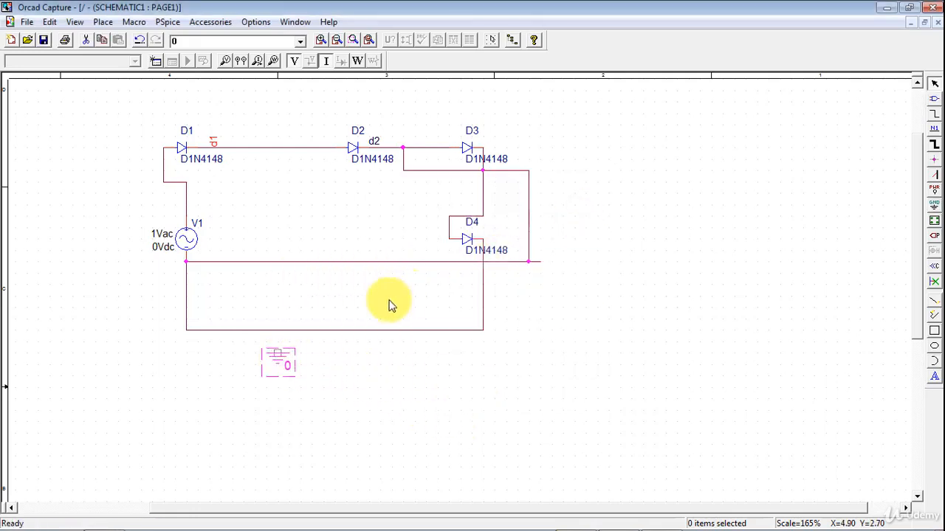
Draw a wire from the ground symbol up to the circuit's bottom wire, then end wiring.
click(935, 114)
click(277, 352)
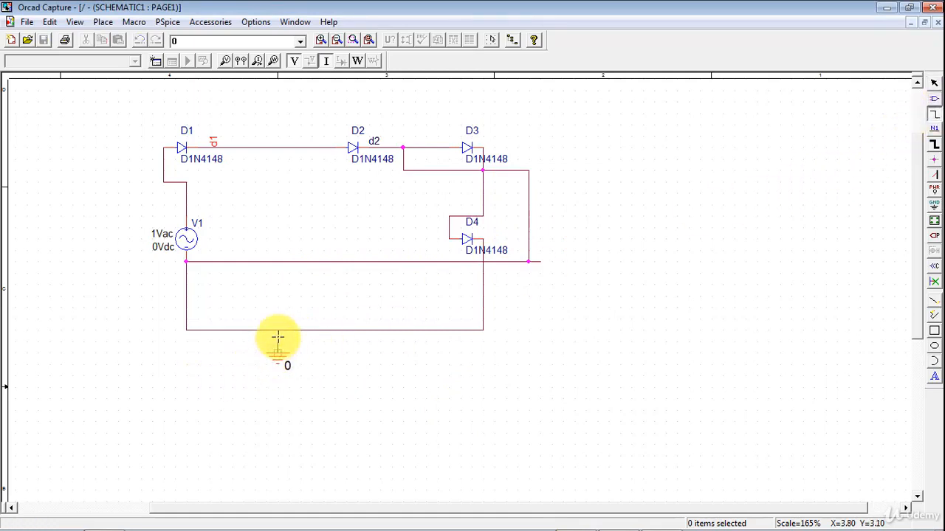
click(276, 330)
right_click(729, 305)
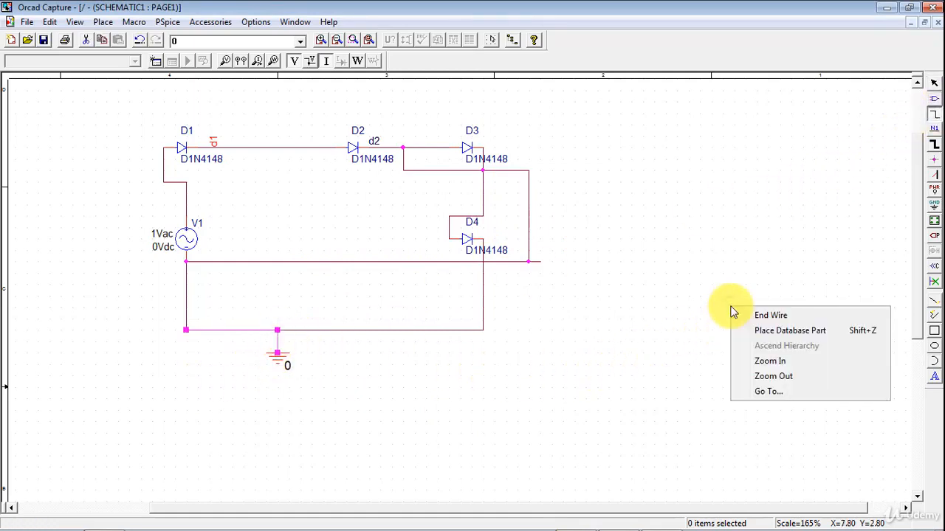
click(753, 312)
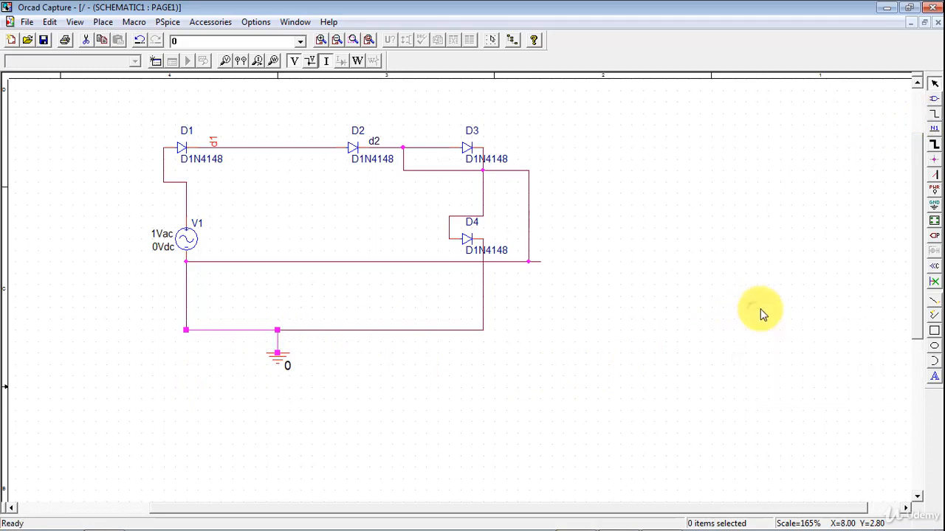
Draw a rectangle to the right of the circuit, then end rectangle mode.
click(934, 331)
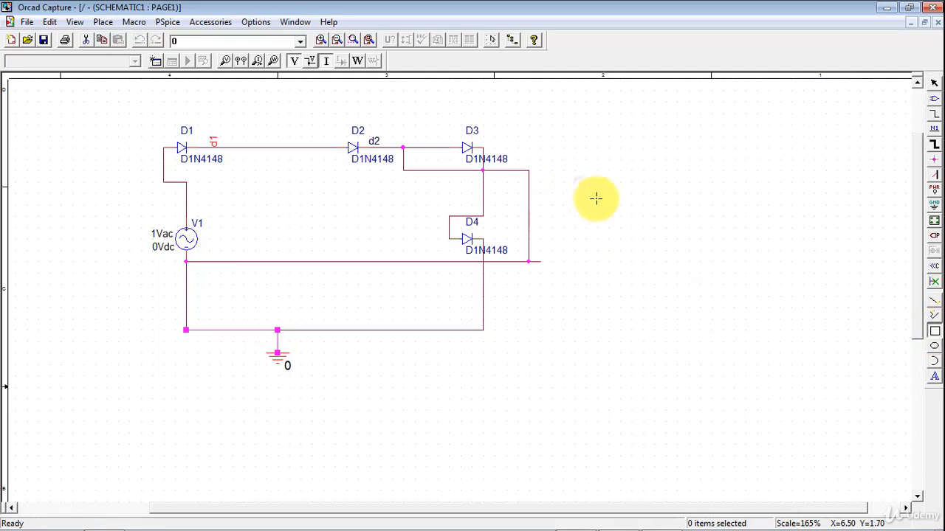
drag(586, 183, 761, 311)
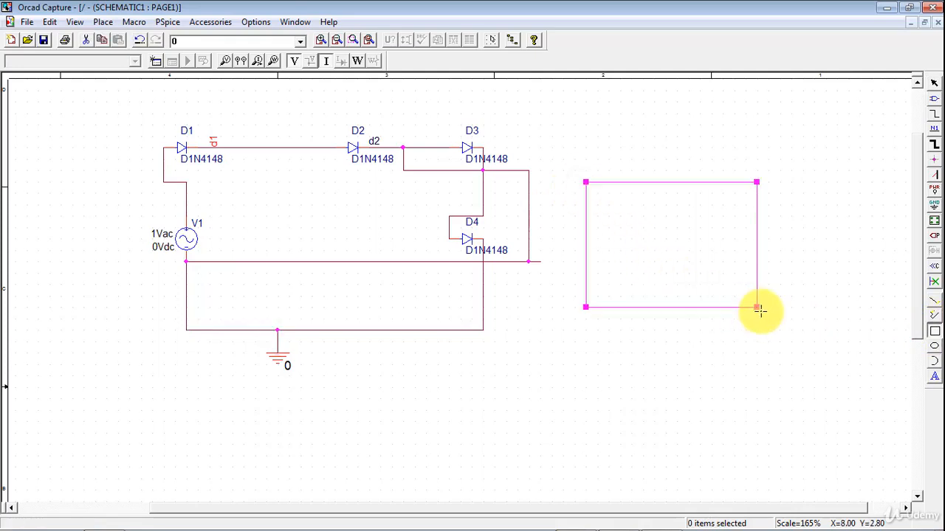
right_click(790, 316)
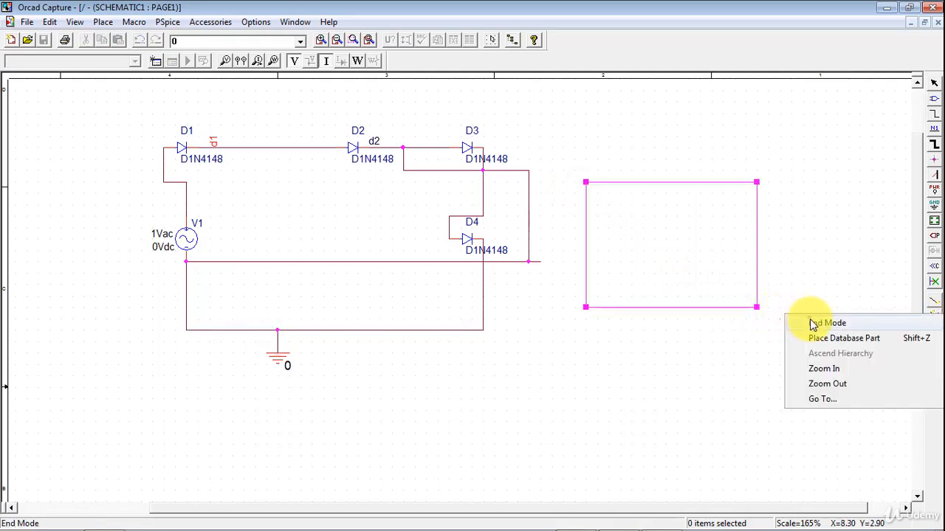
click(812, 319)
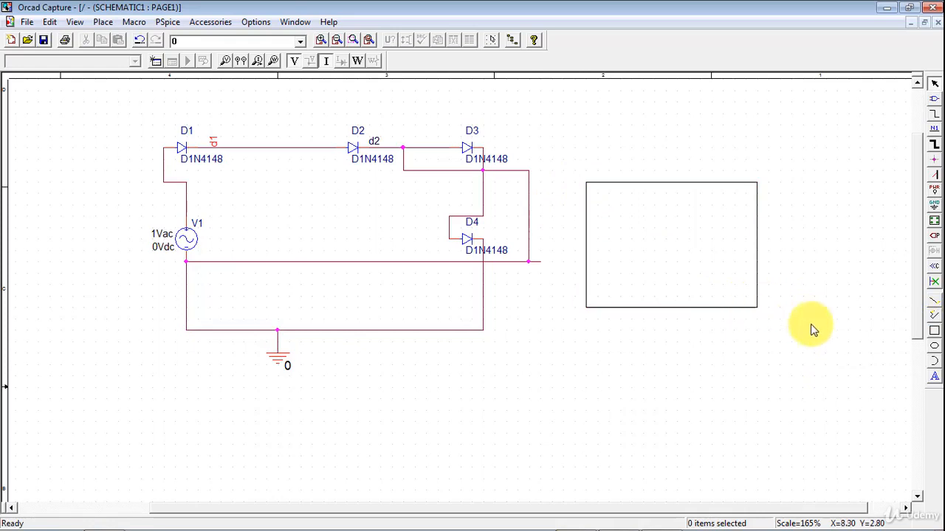
Place the text "THIS is test" inside the rectangle, then end text mode.
click(935, 380)
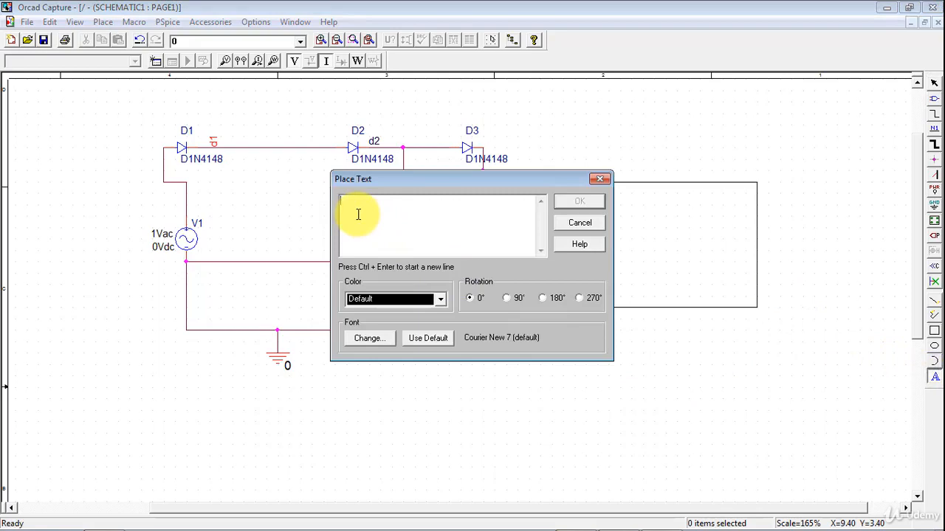
text(THIS is test)
click(580, 201)
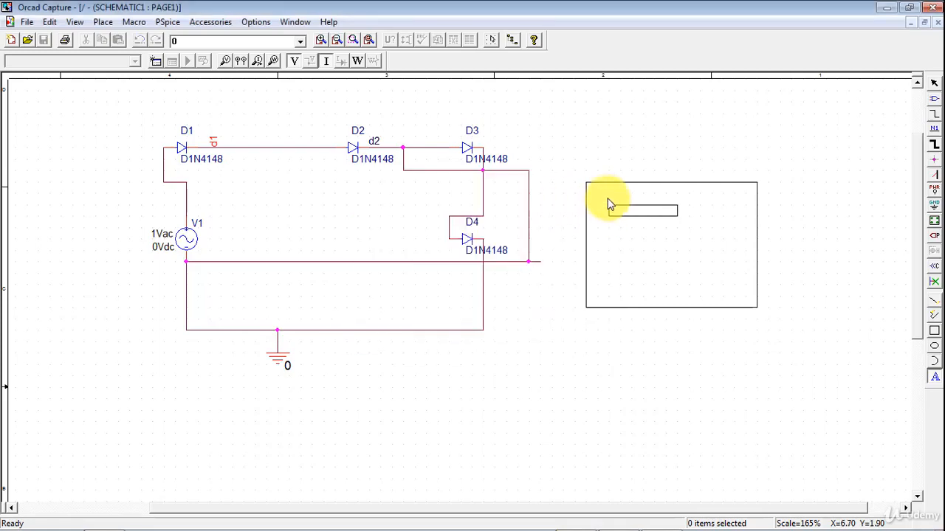
click(609, 202)
right_click(625, 251)
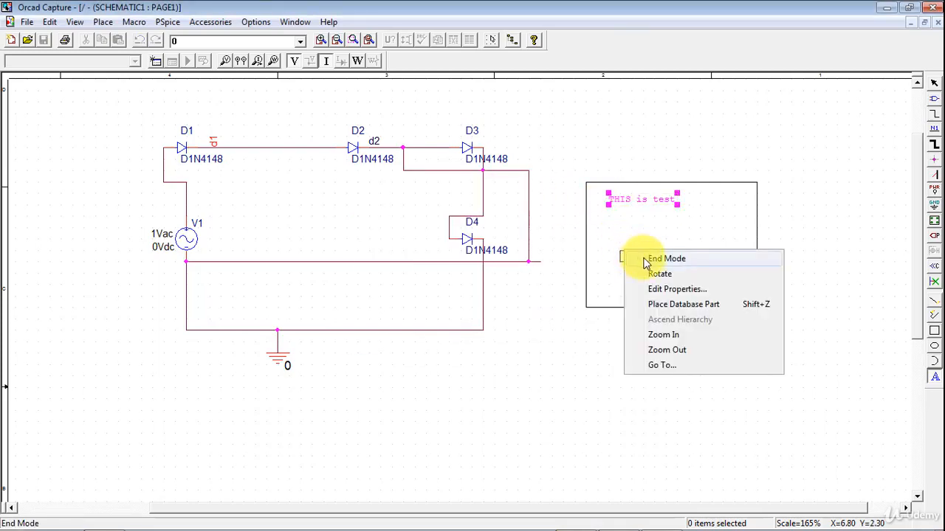
click(648, 260)
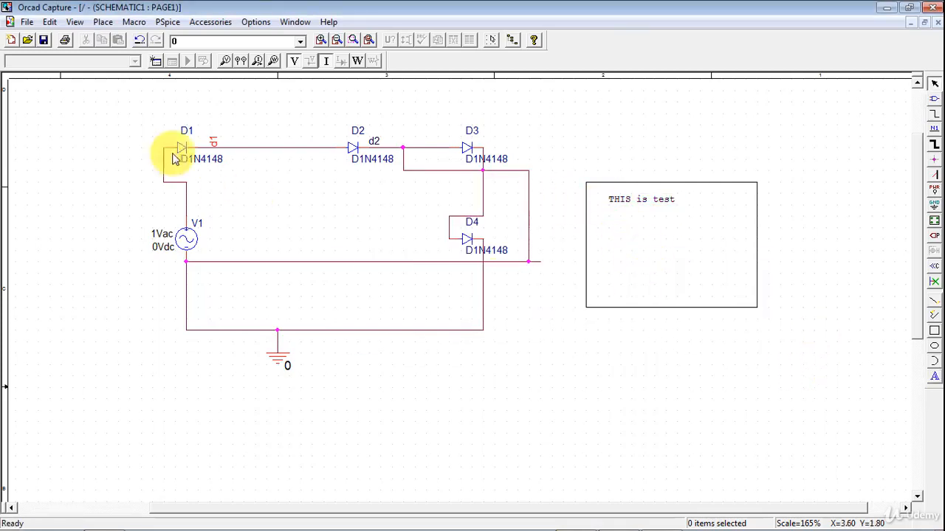
Create a new simulation profile named d with Time Domain (Transient) analysis type.
click(155, 62)
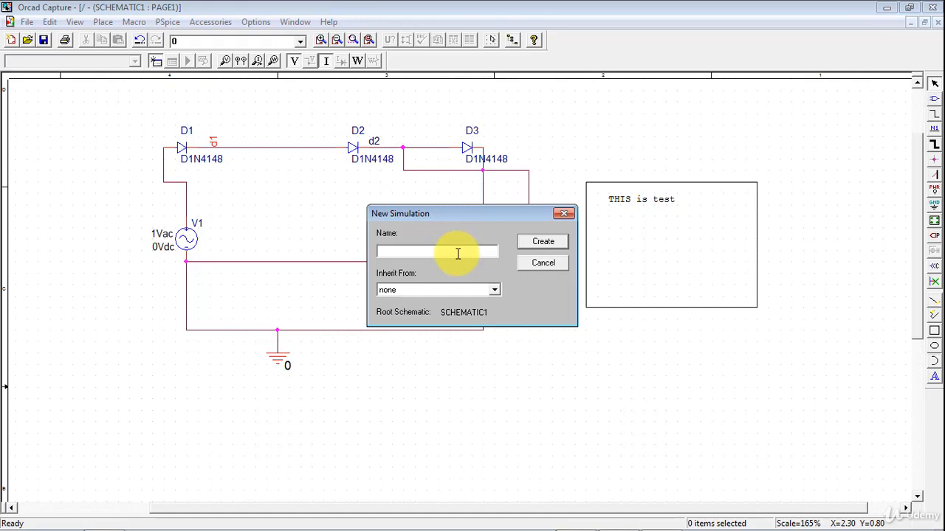
text(d)
click(543, 243)
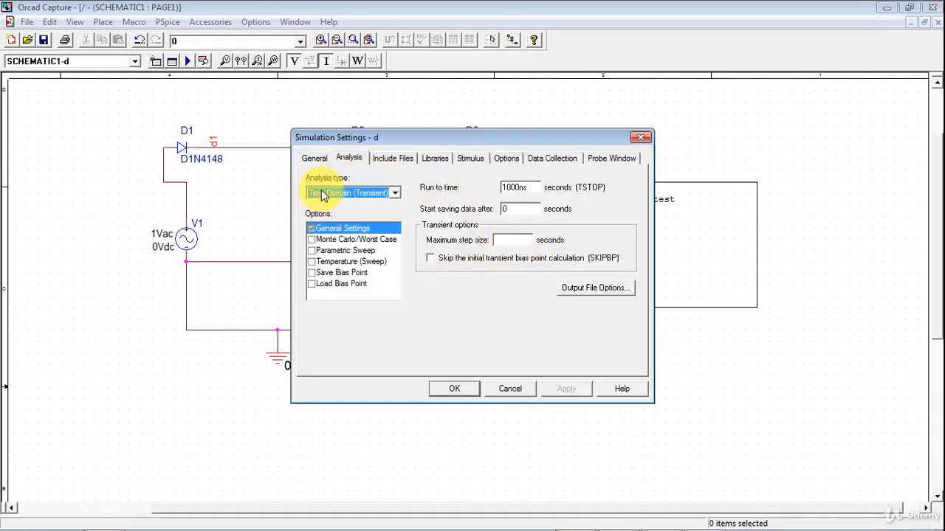
click(389, 193)
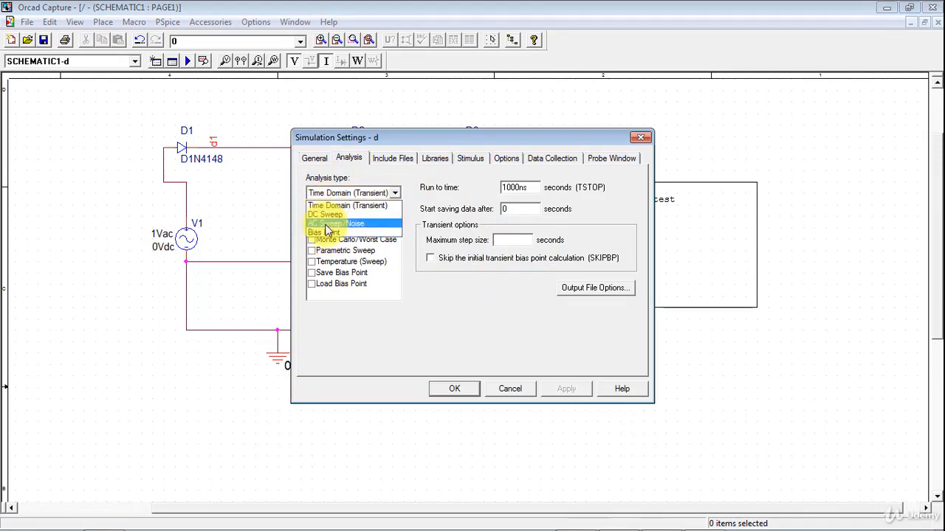
click(338, 207)
click(460, 388)
Review the simulation settings and new simulation dialogs, closing each without changes.
click(174, 65)
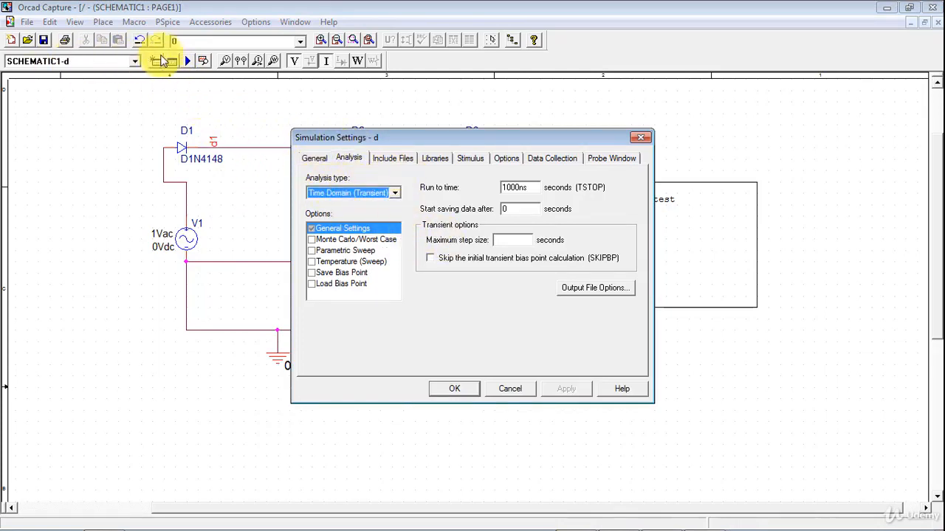
click(640, 137)
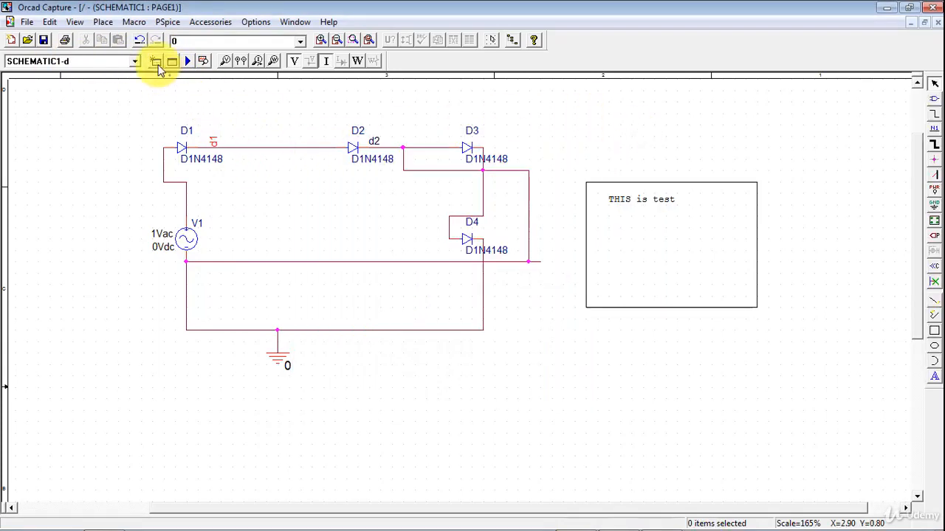
click(156, 62)
click(567, 210)
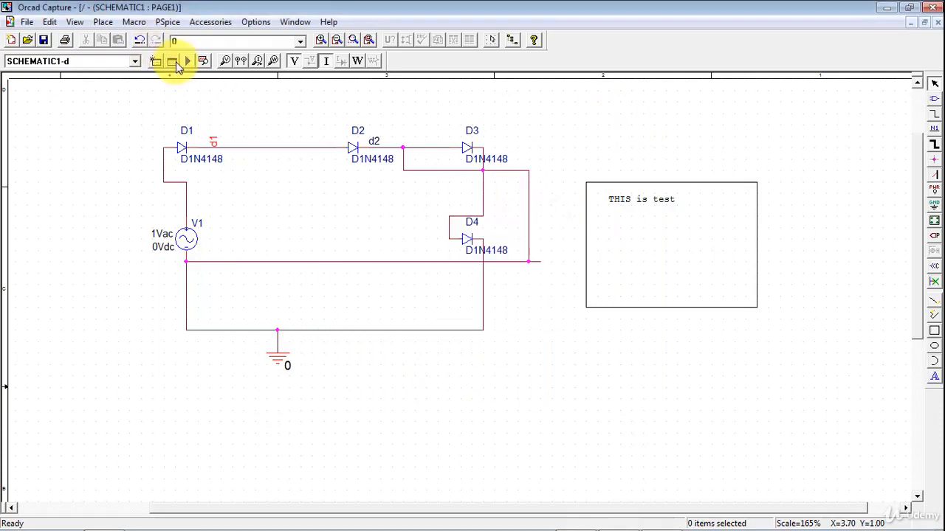
click(177, 65)
click(640, 134)
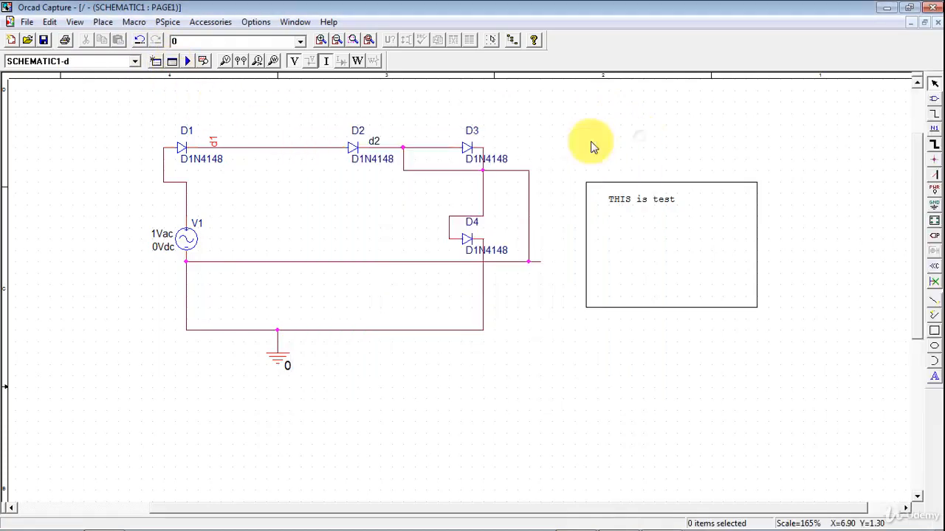